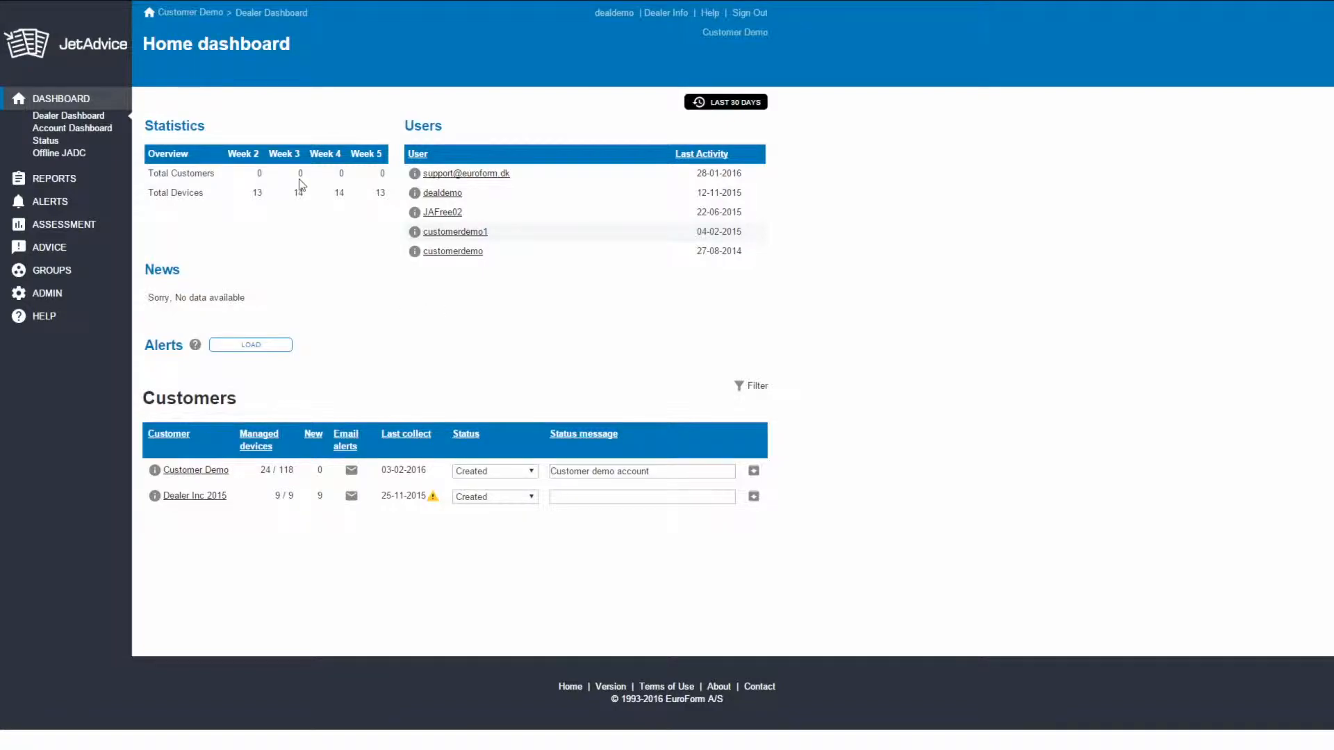
- View the Advanced Counters page of the assessment section and return to the dealer's home dashboard
click(91, 114)
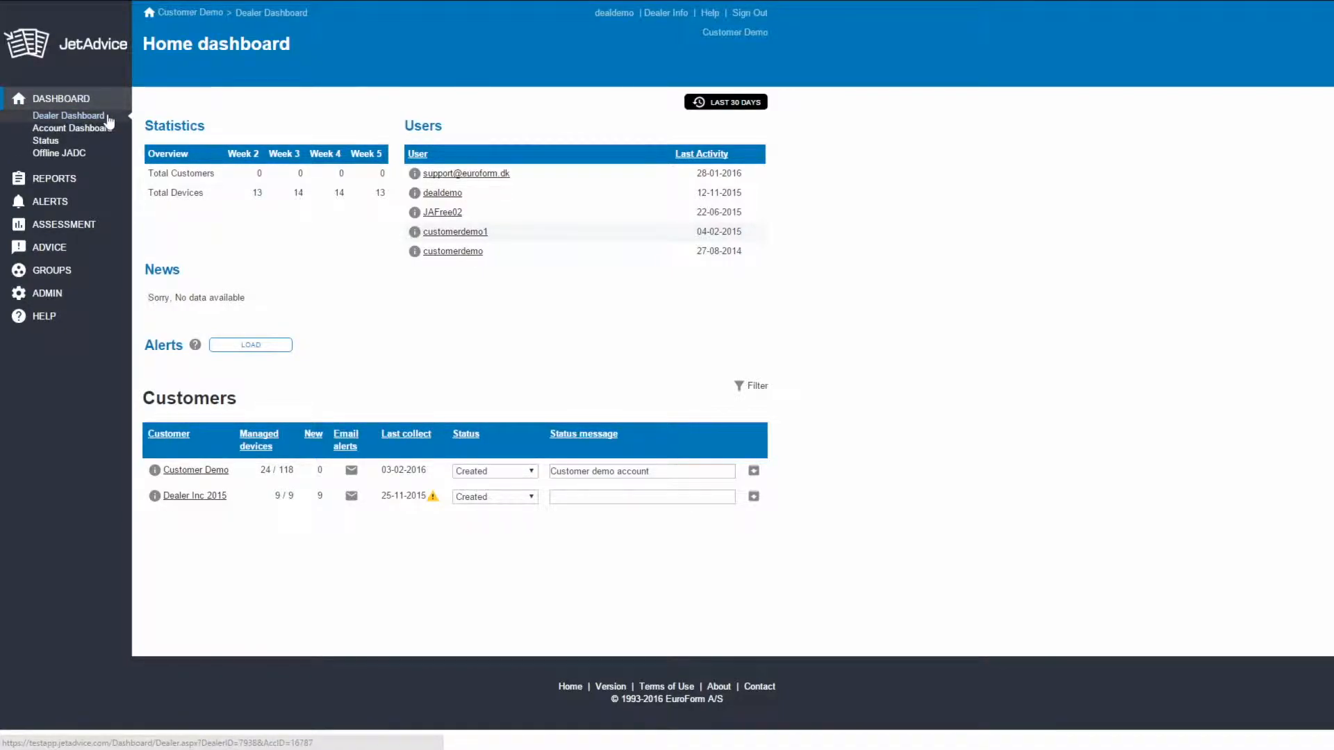
click(68, 180)
click(59, 244)
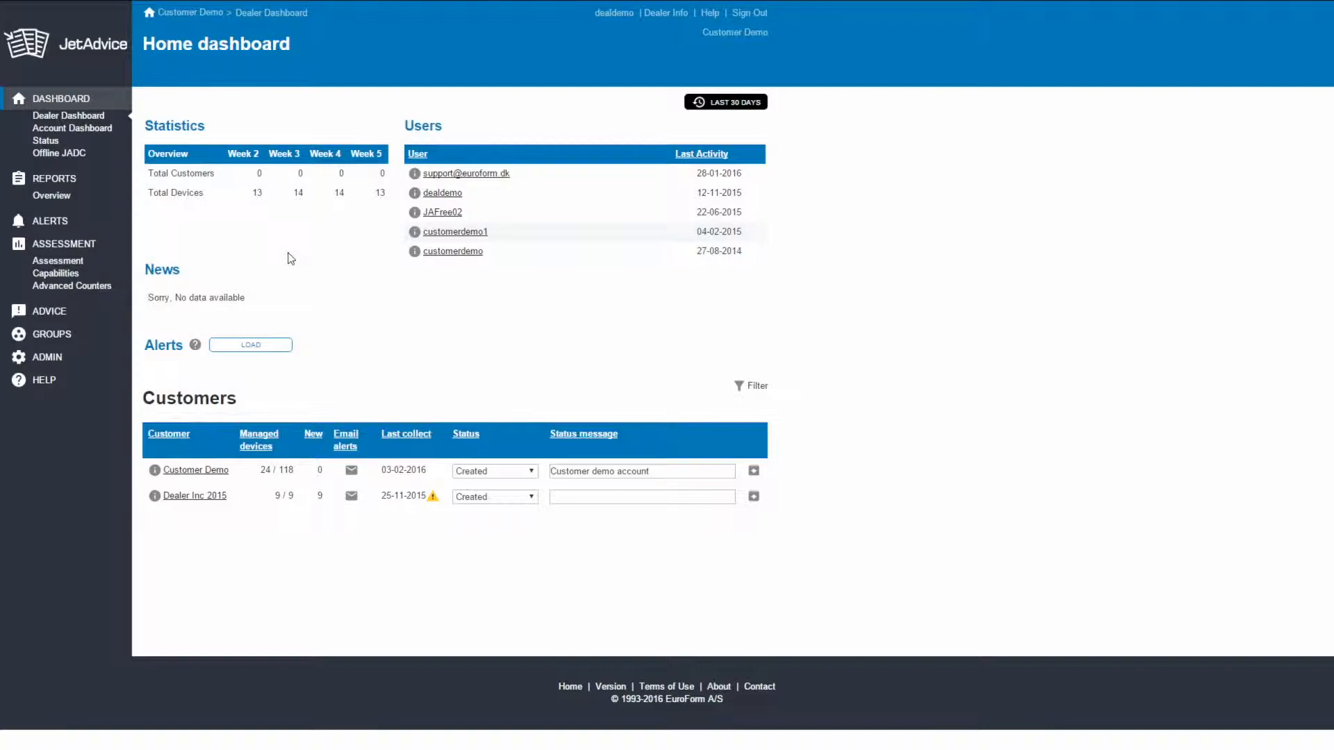
click(80, 289)
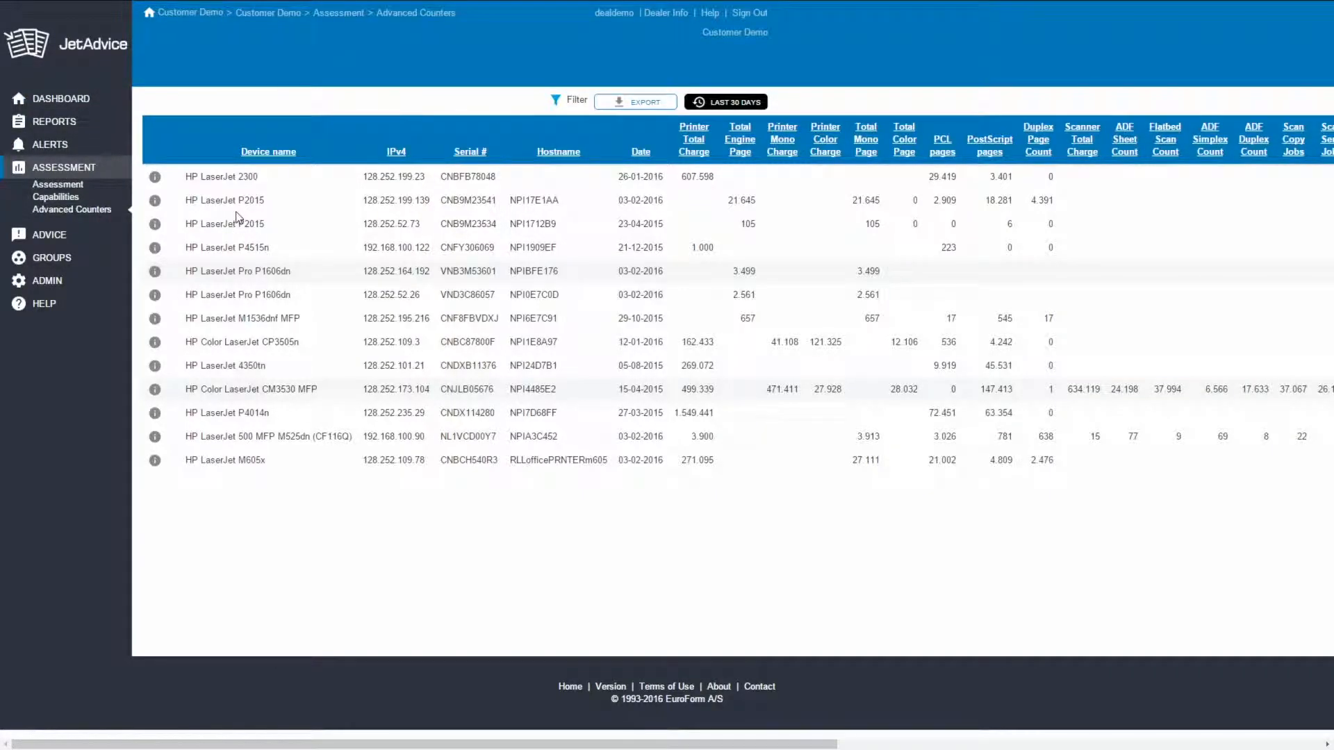
click(178, 15)
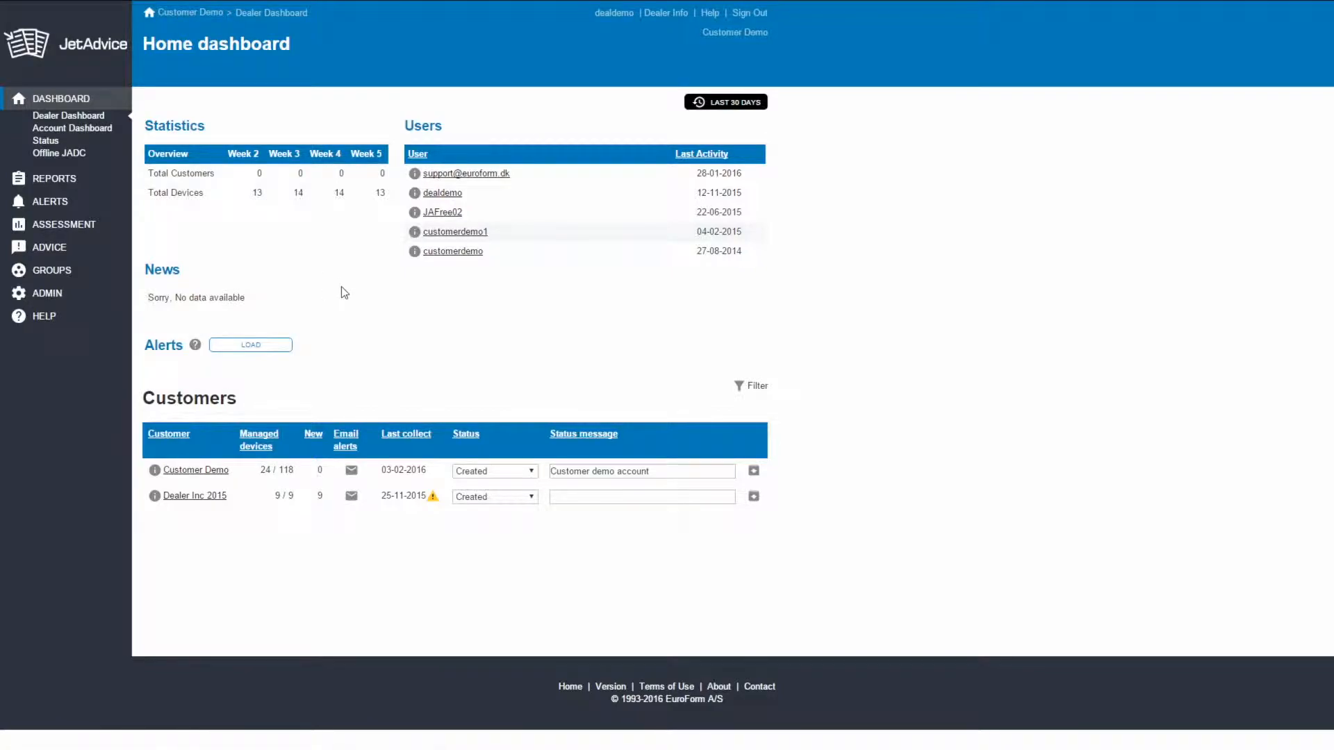
- Load the dashboard alerts and filter the device alerts to include Warning severity
click(262, 351)
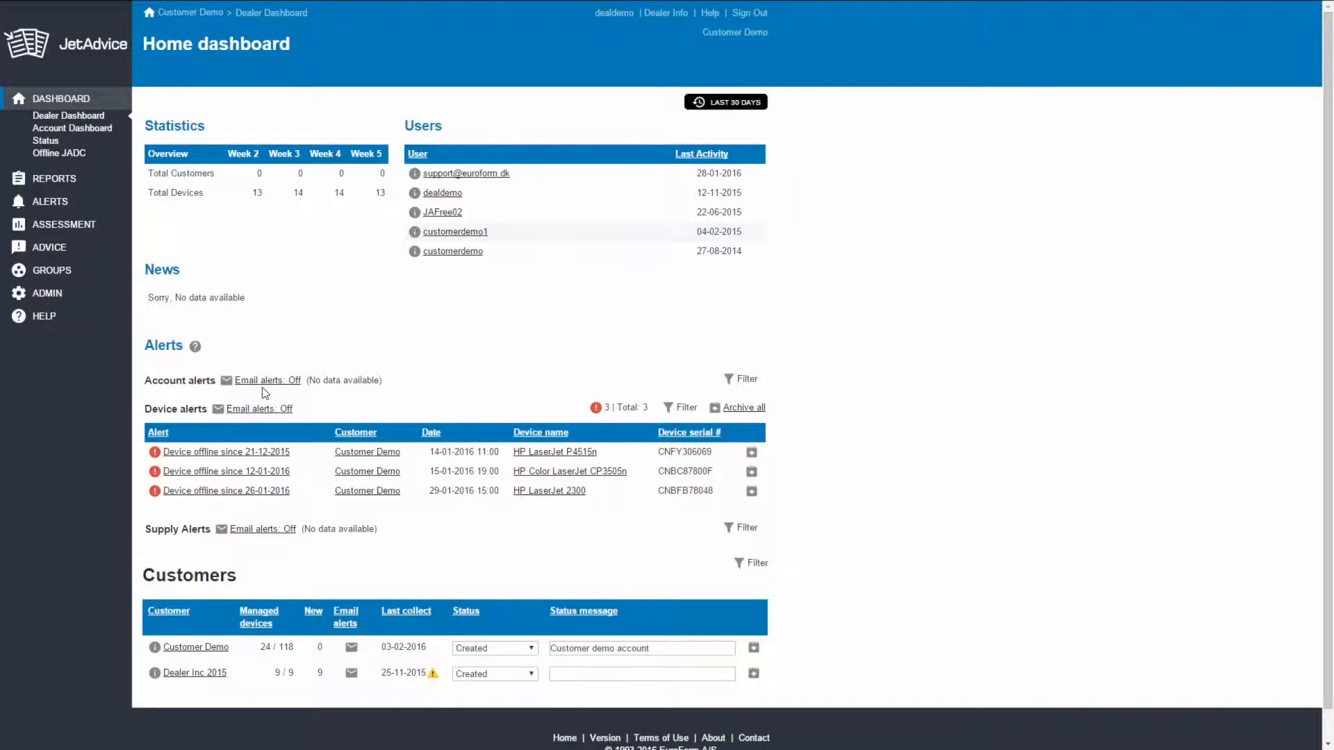
click(681, 408)
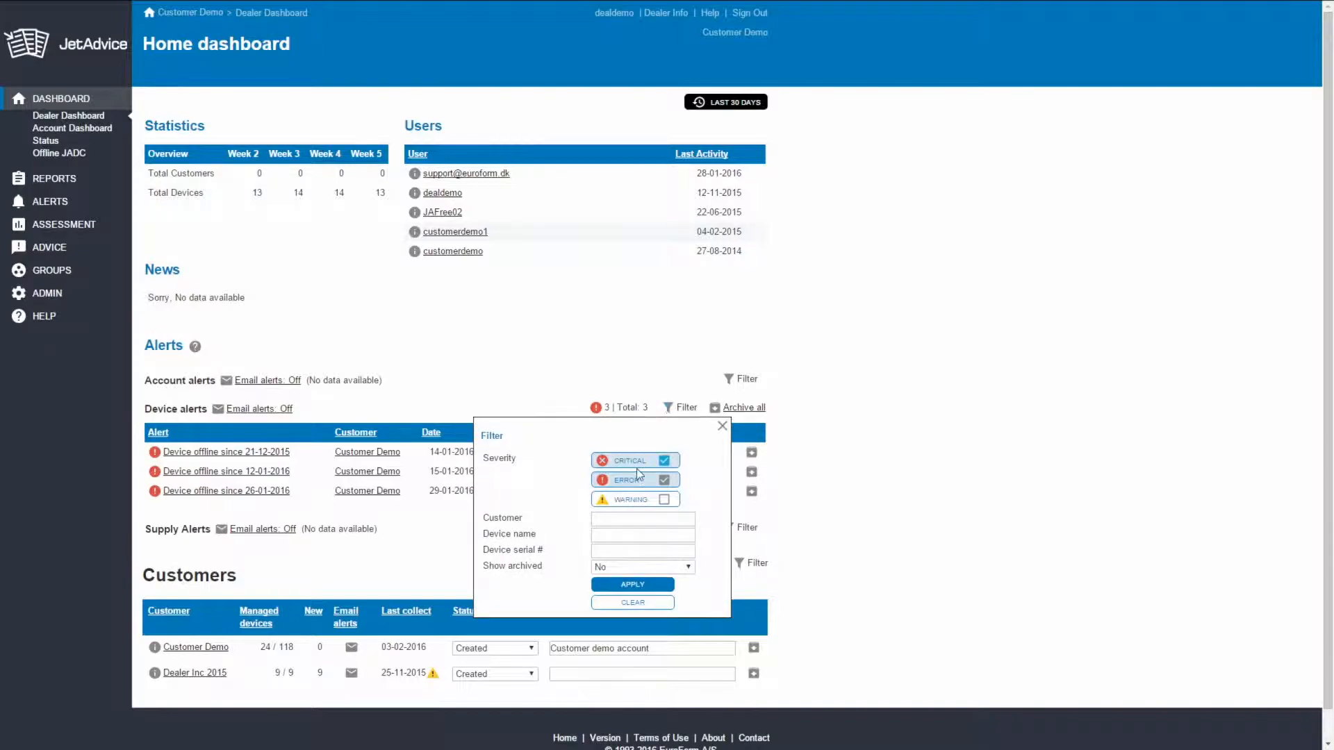
click(663, 501)
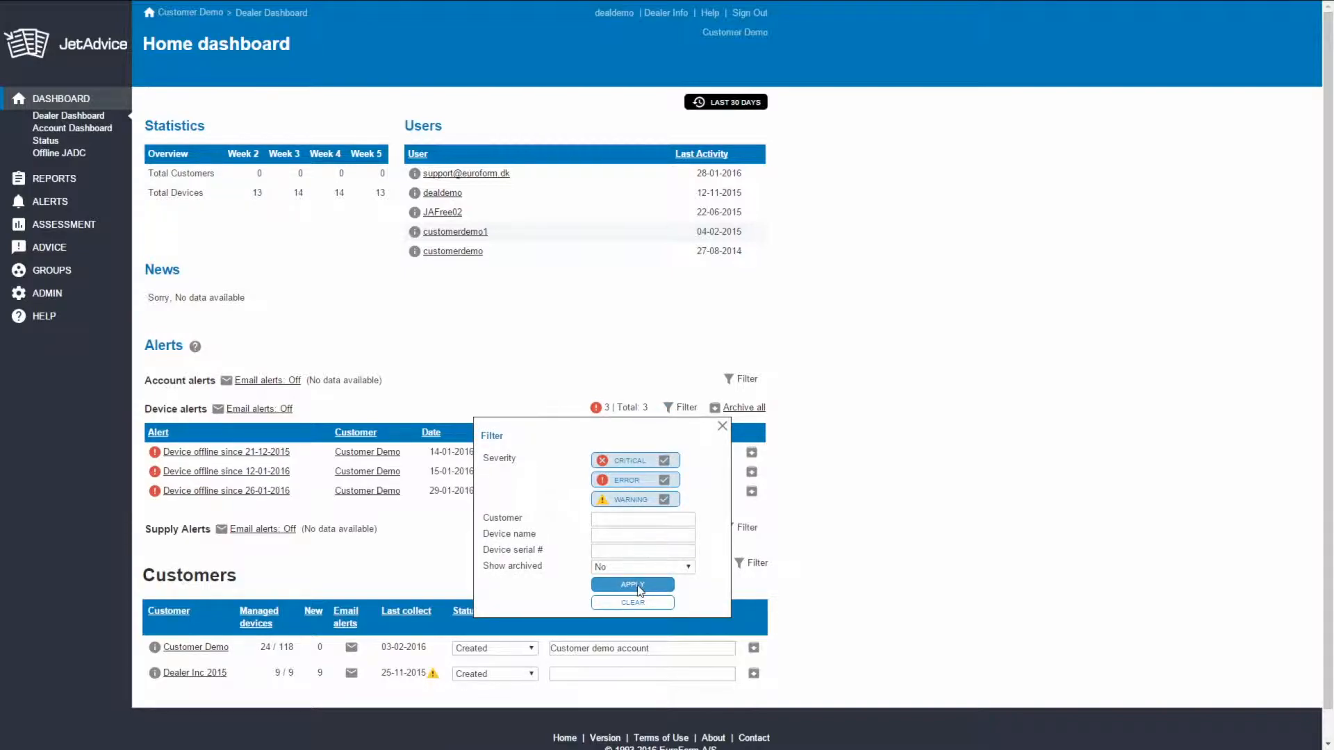
click(640, 588)
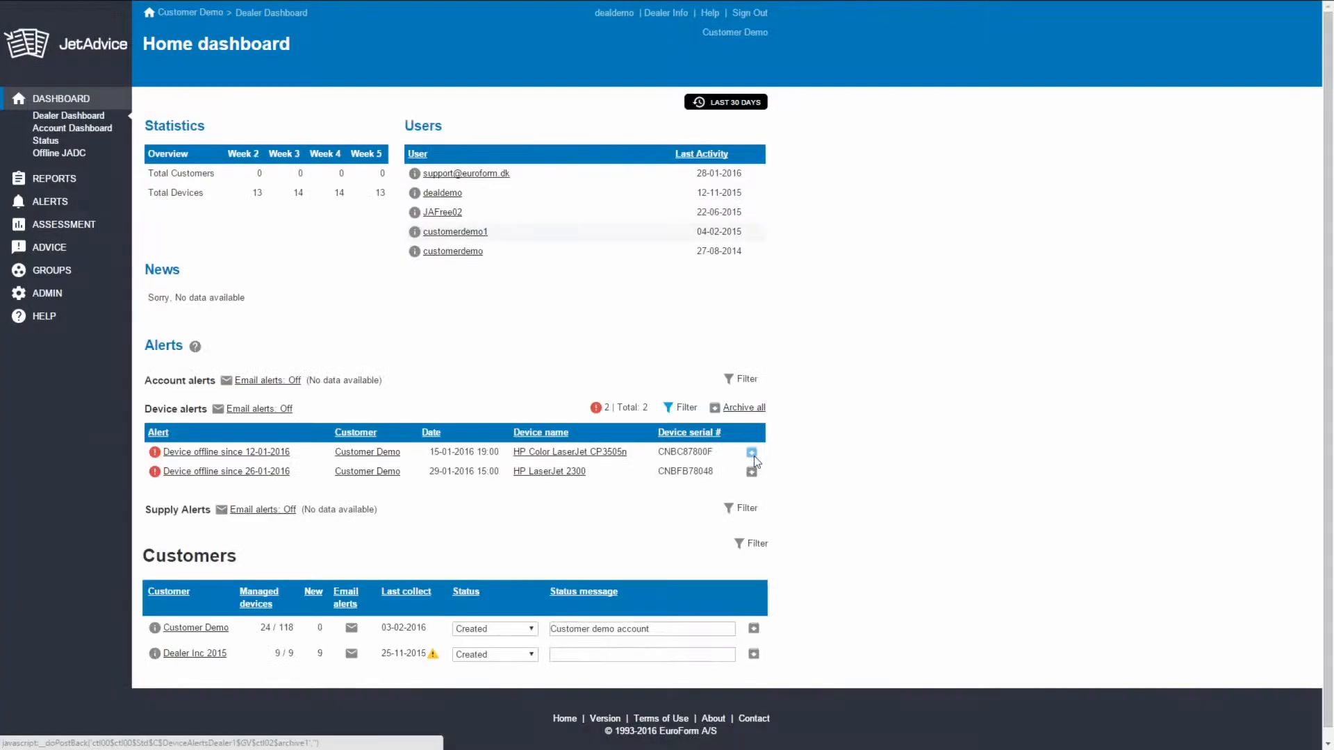
- Change the device alerts filter so that archived alerts are shown as well
click(681, 408)
click(619, 567)
click(626, 592)
click(633, 586)
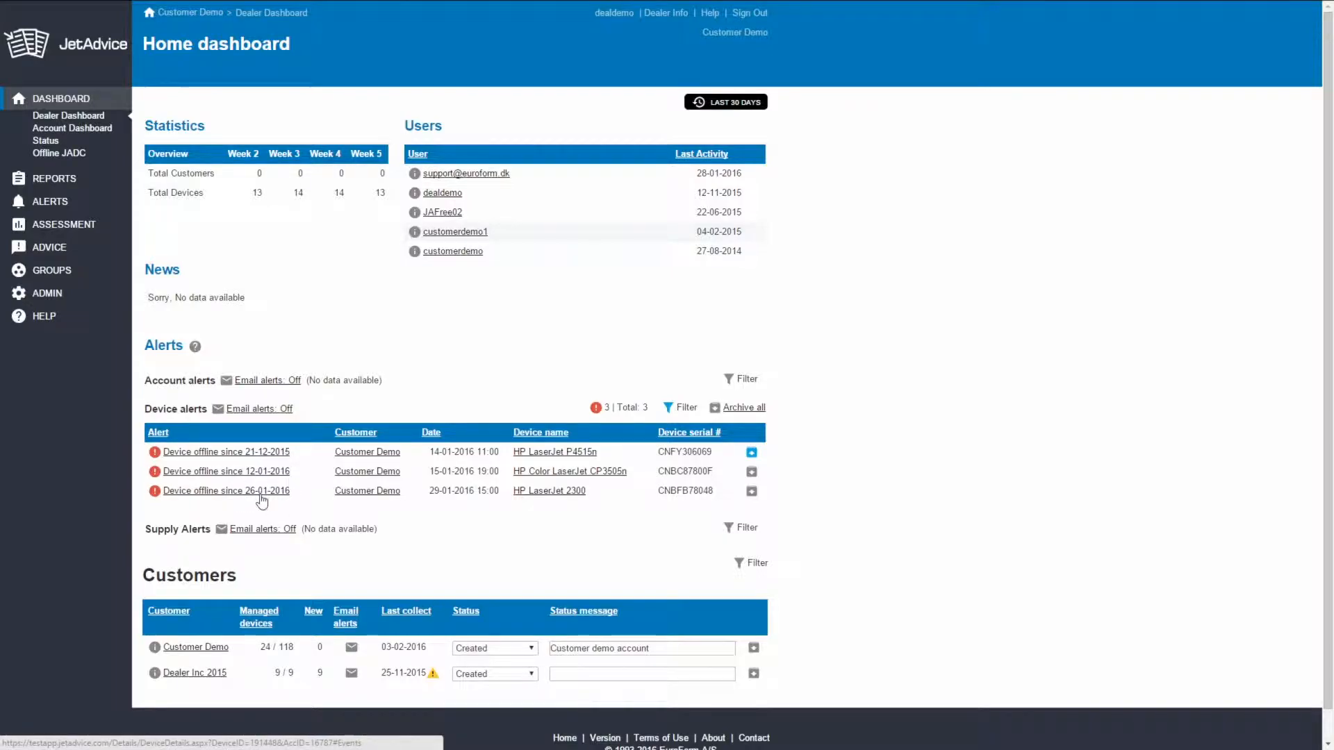
- Open the dealer's email alert settings and subscribe to device notifications with Critical and Error severity
click(252, 412)
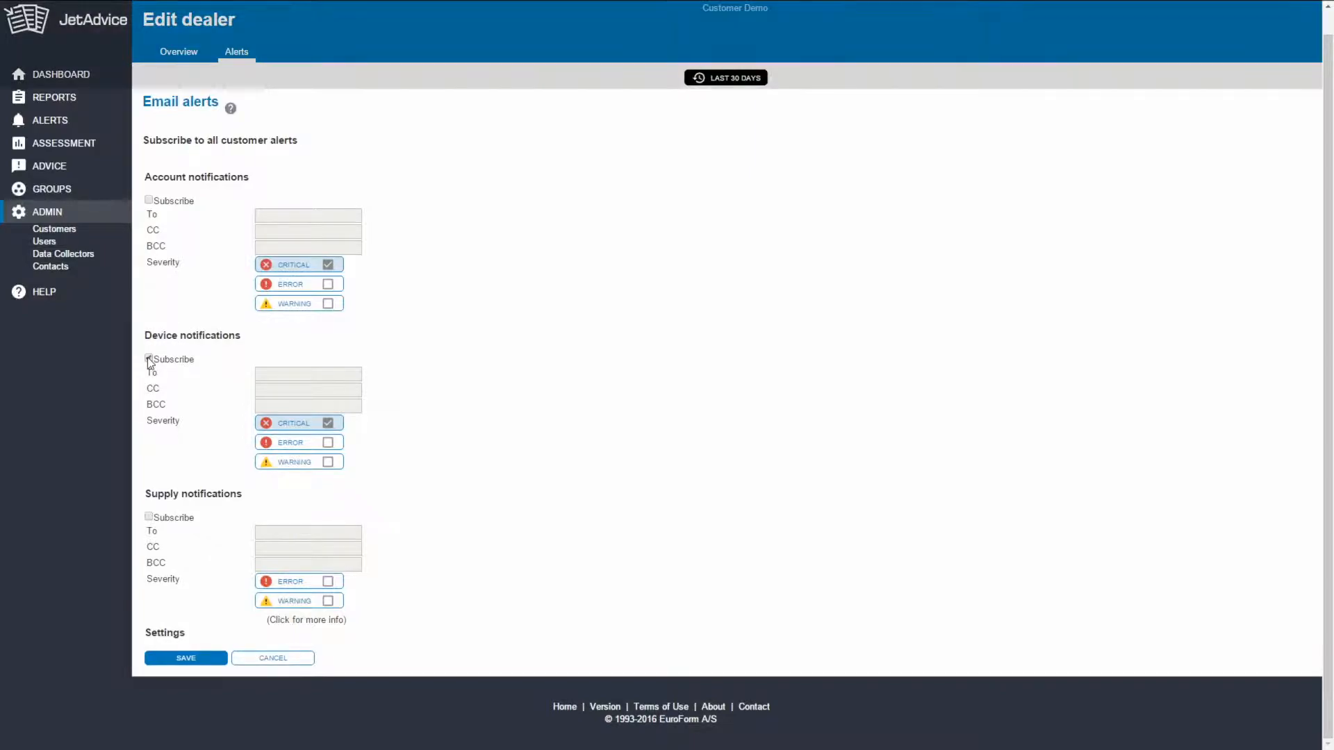
click(149, 358)
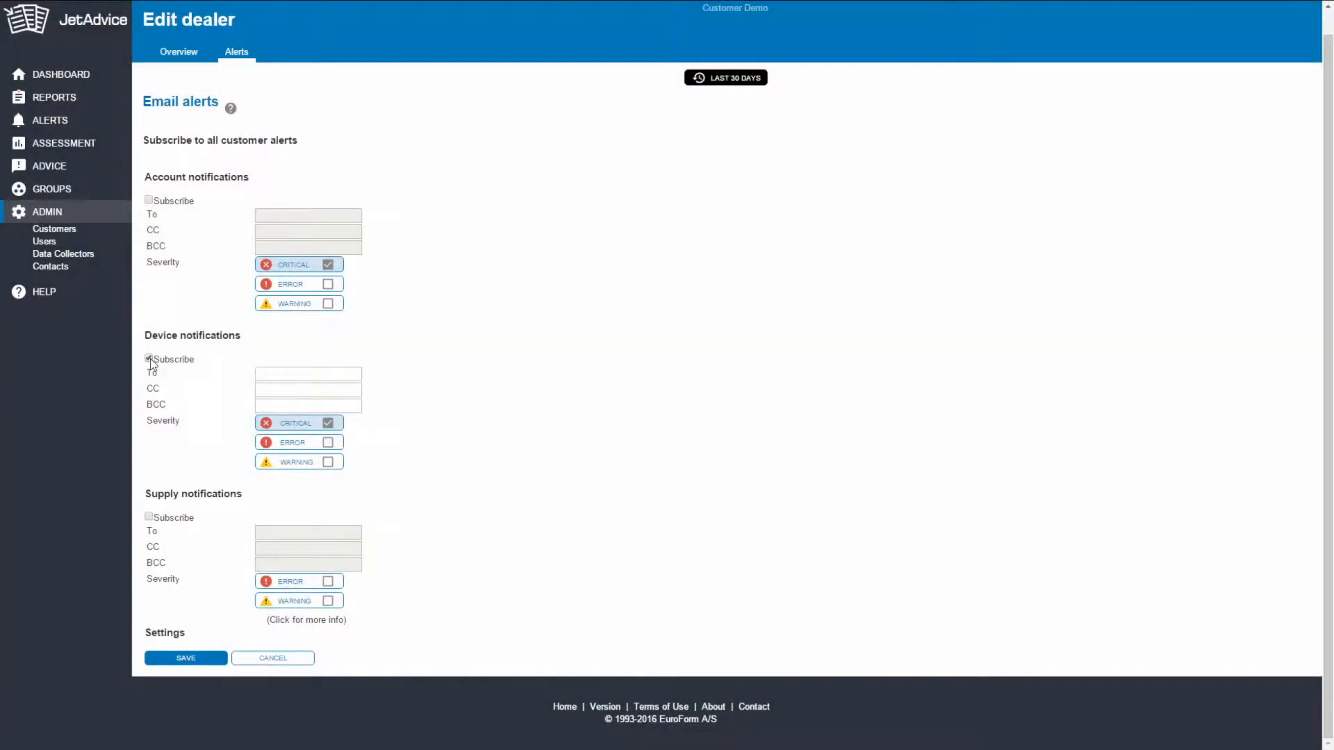
click(328, 442)
click(328, 462)
click(328, 462)
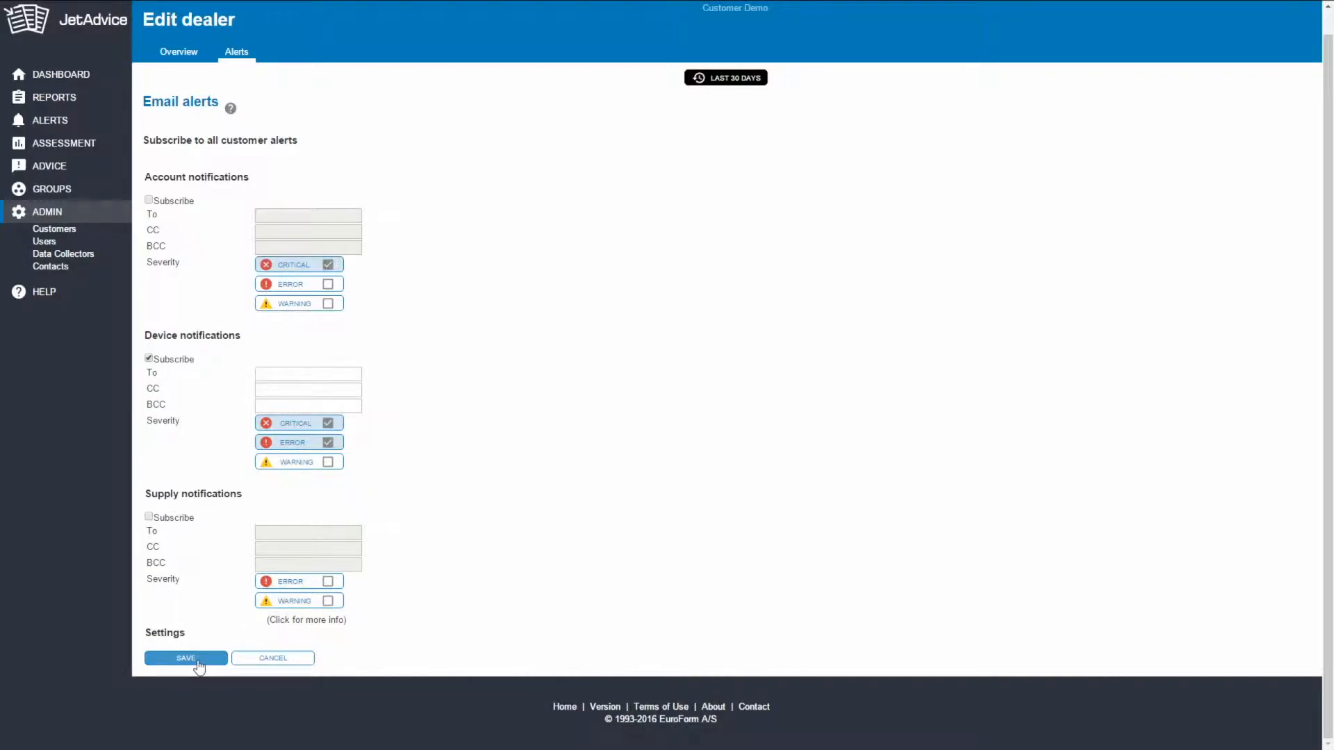
- Turn off the dealer's subscription to device notifications
click(148, 358)
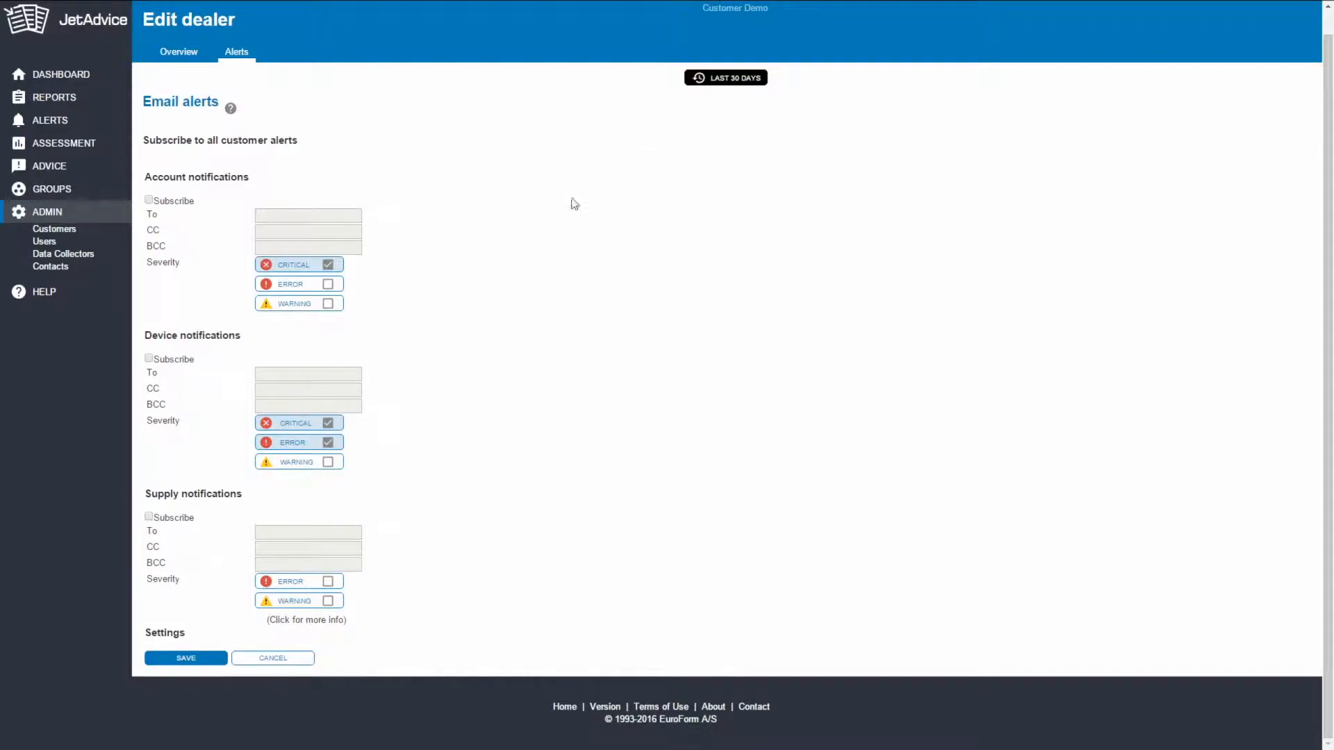
scroll(653, 326, up, 1)
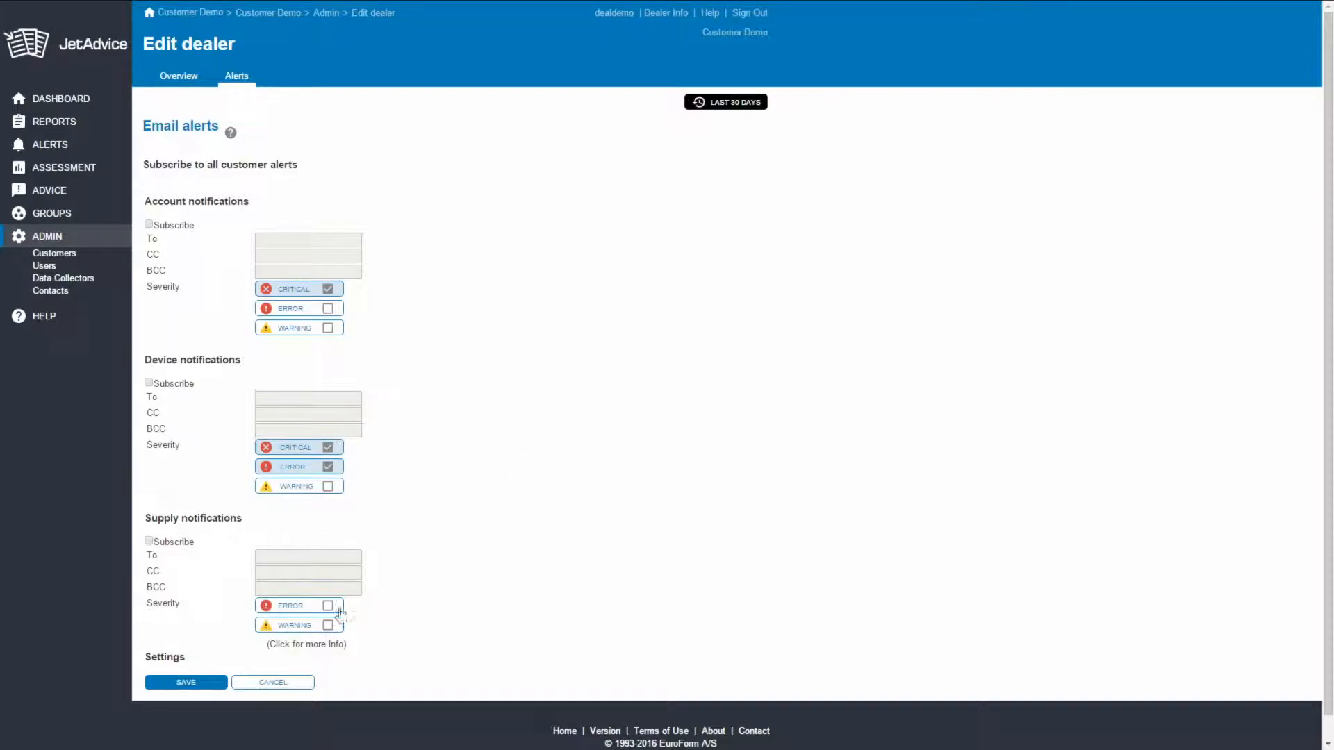
click(321, 557)
- Open the current customer for editing and view its email alert settings and supply alert thresholds
click(718, 33)
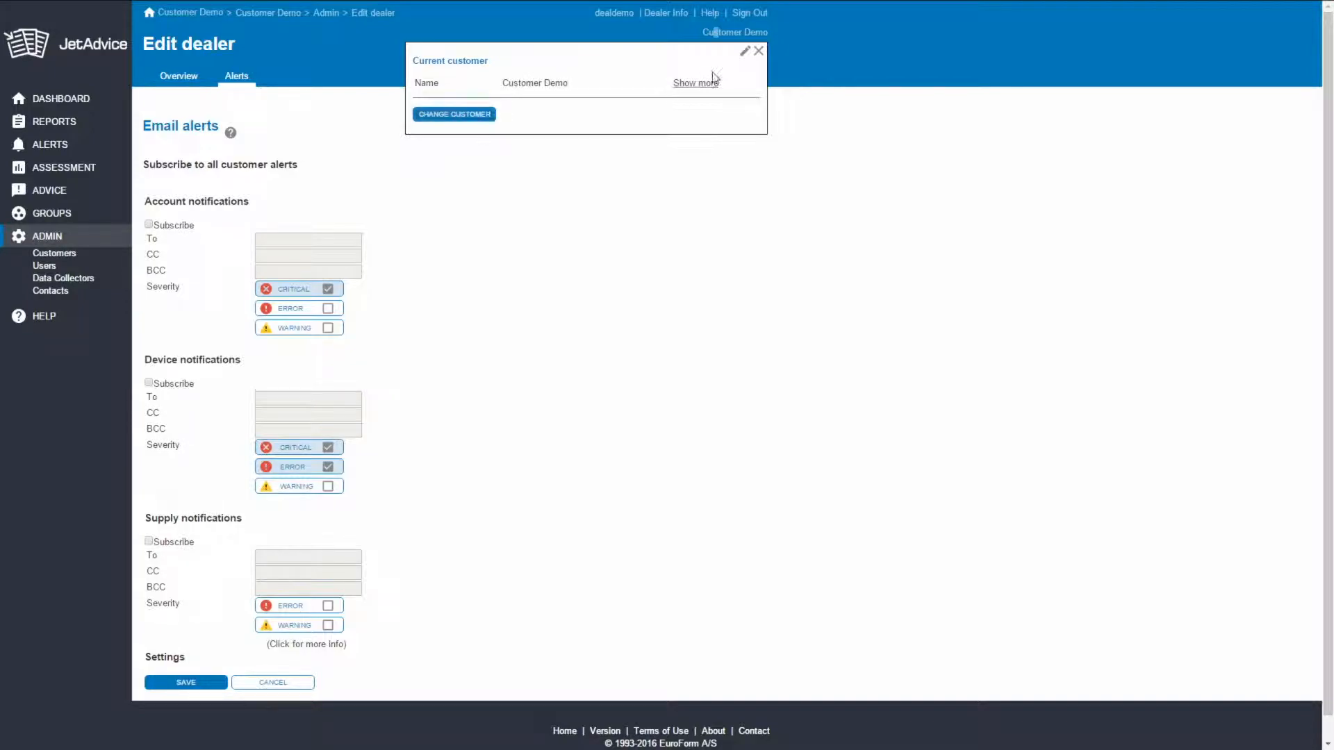
click(745, 54)
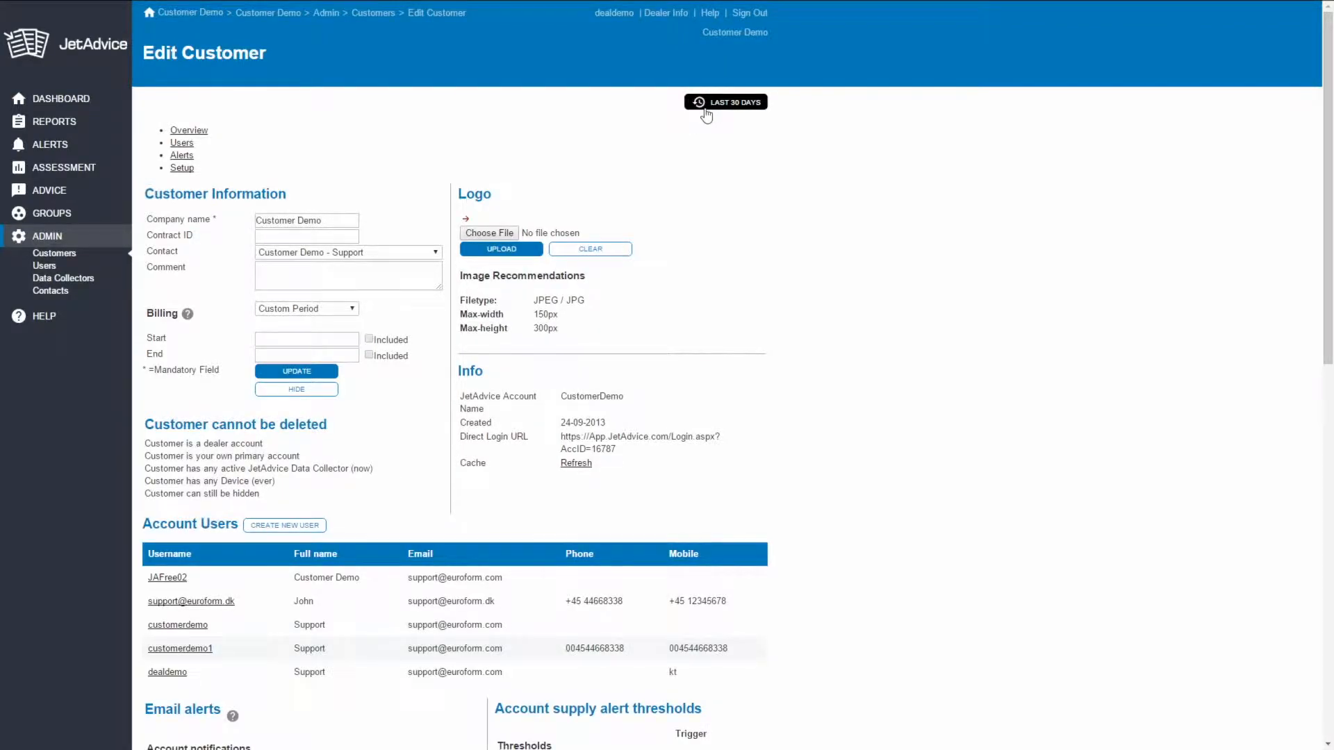
click(286, 82)
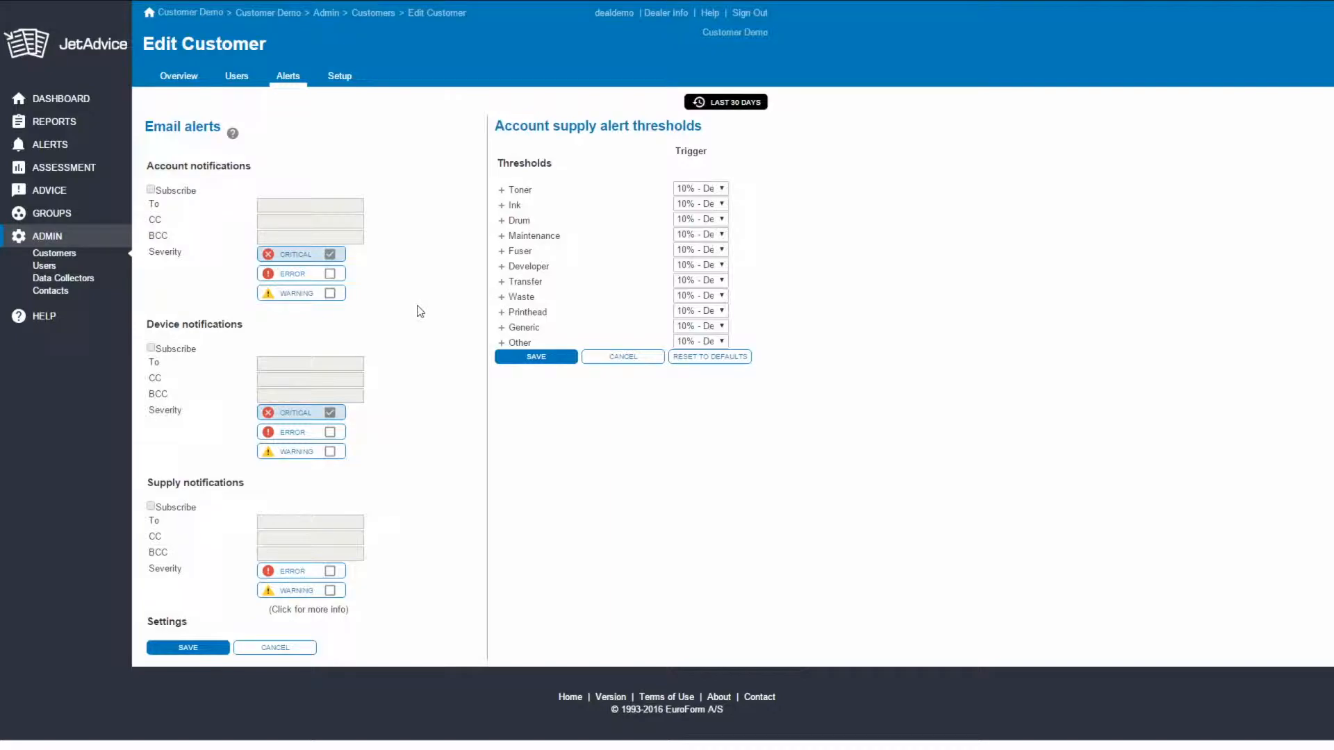
click(297, 206)
- Open the reports overview and start a new report at dealer level for Customer Demo
mouse_move(66, 121)
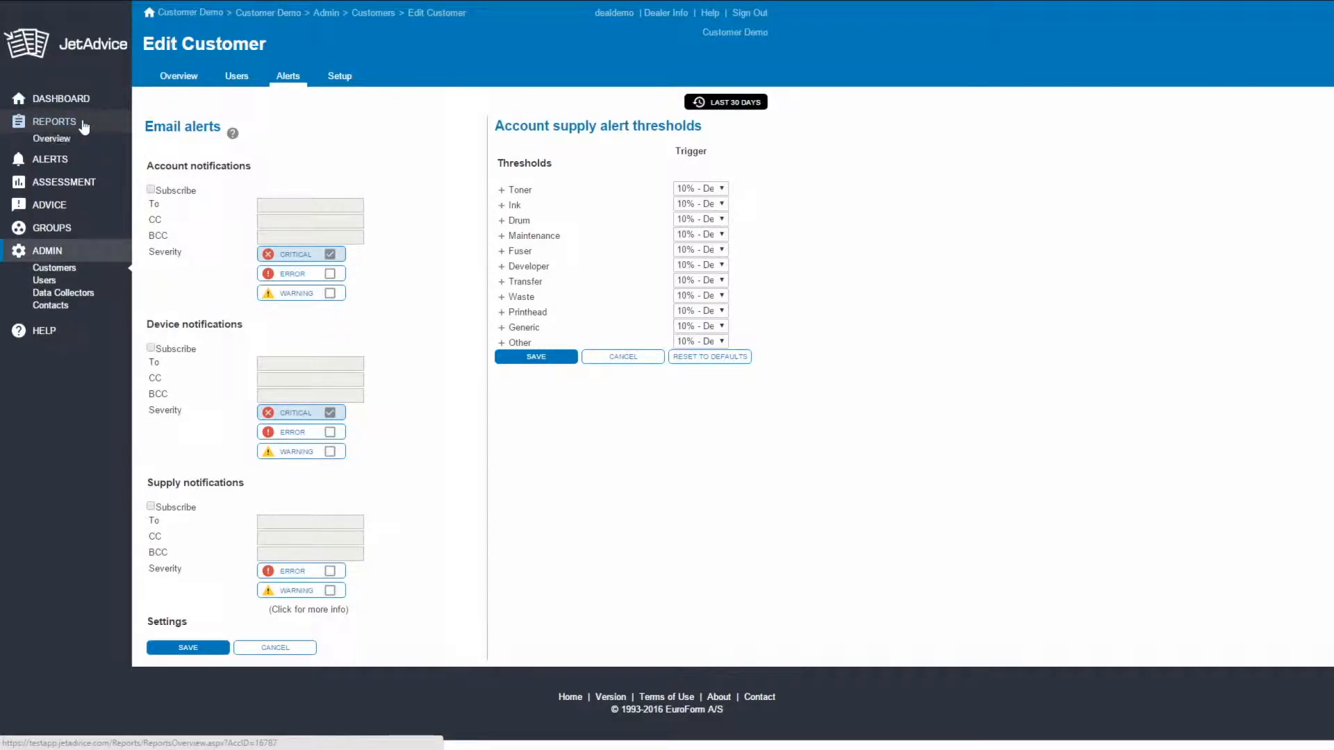
click(58, 142)
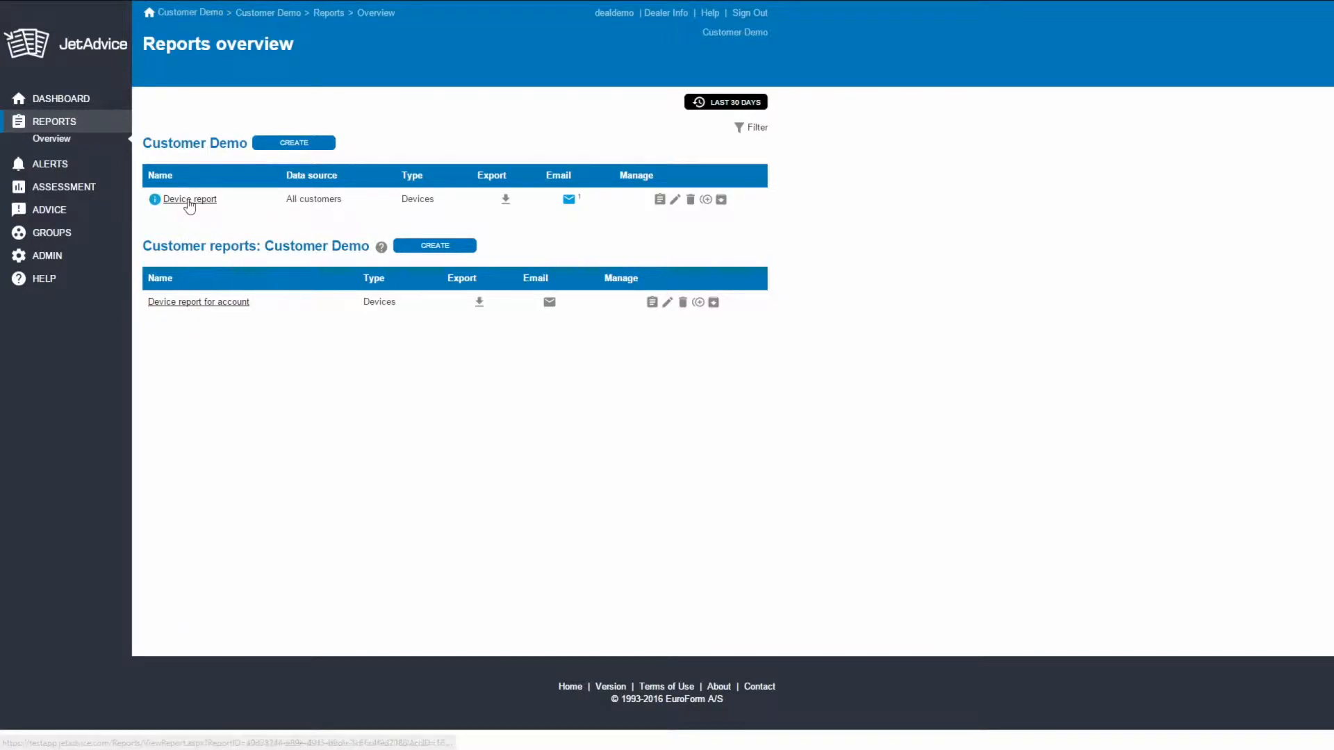
click(283, 145)
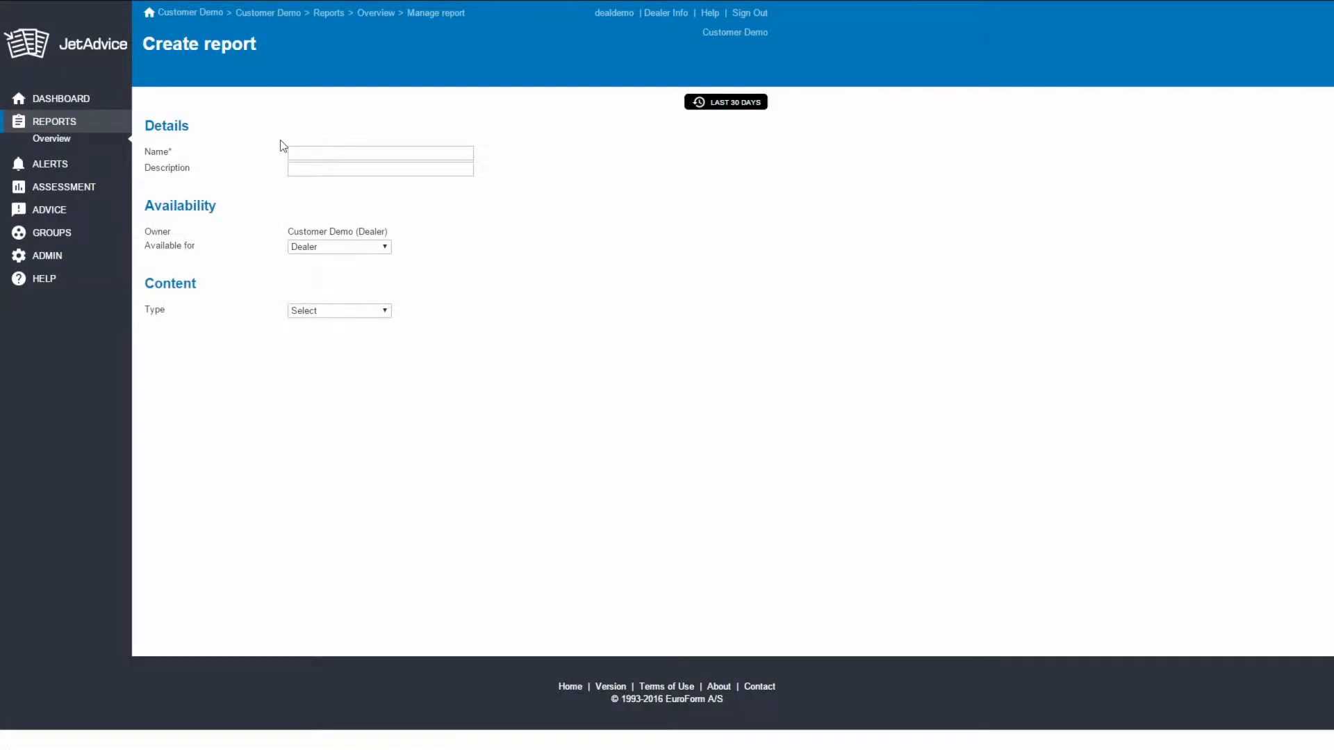
- Name the report New Dealer Report, describe it as INFO and make it available for Customer
click(311, 156)
text(New Dealer Report)
click(323, 168)
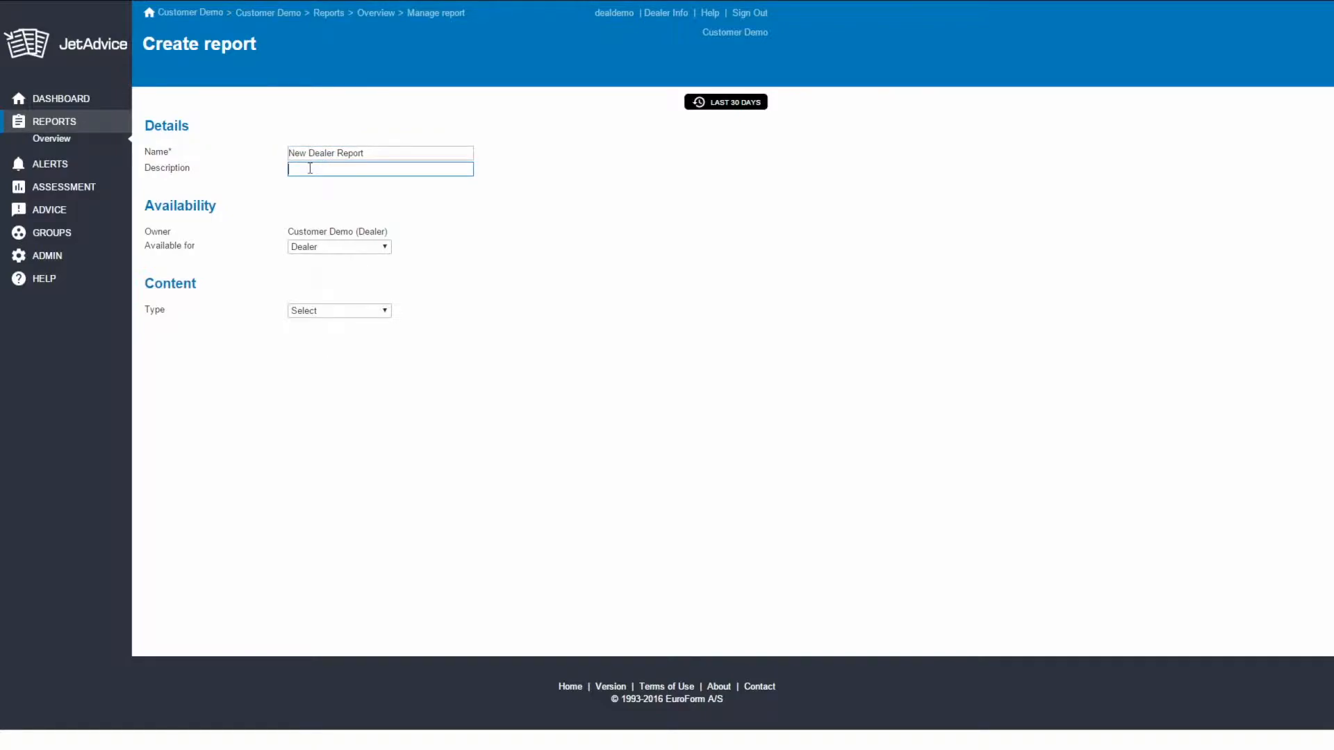
text(INFO)
click(418, 183)
click(386, 249)
click(375, 264)
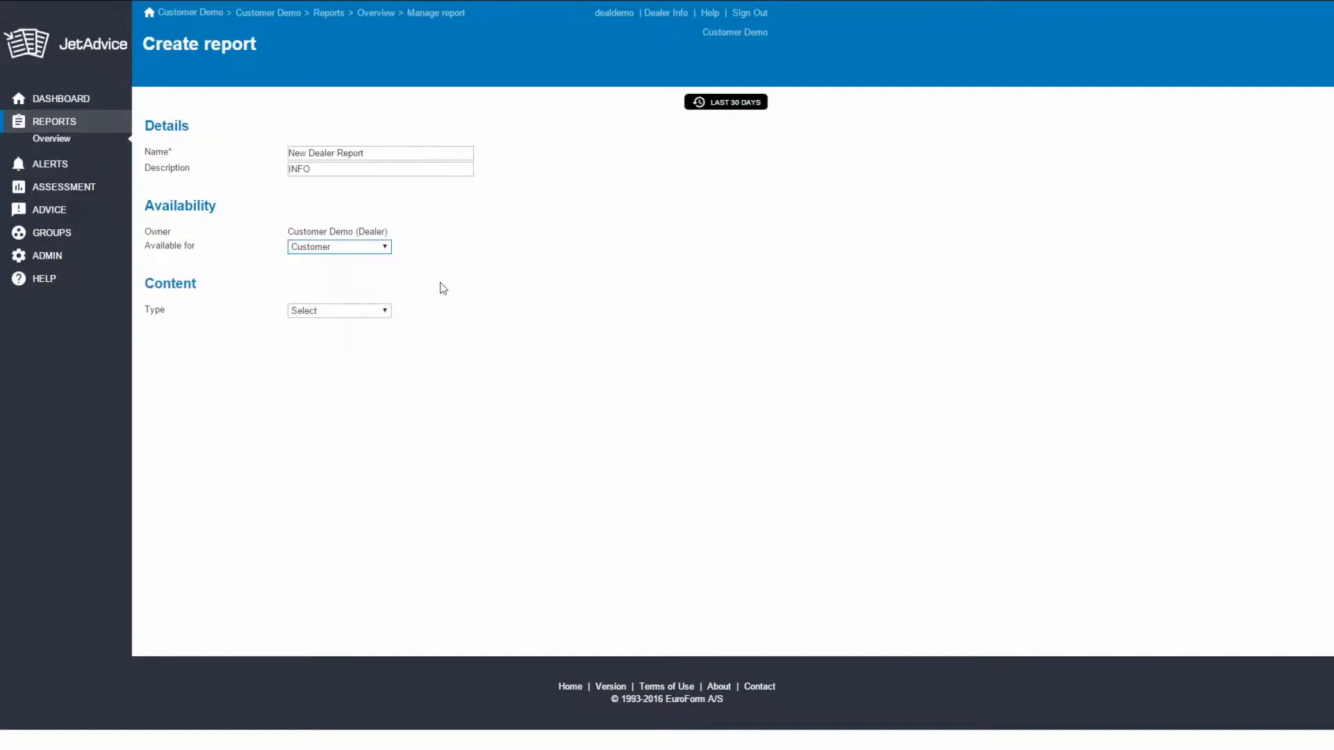
- Set the report's content type to Supply Alerts and review its columns and thresholds
click(386, 313)
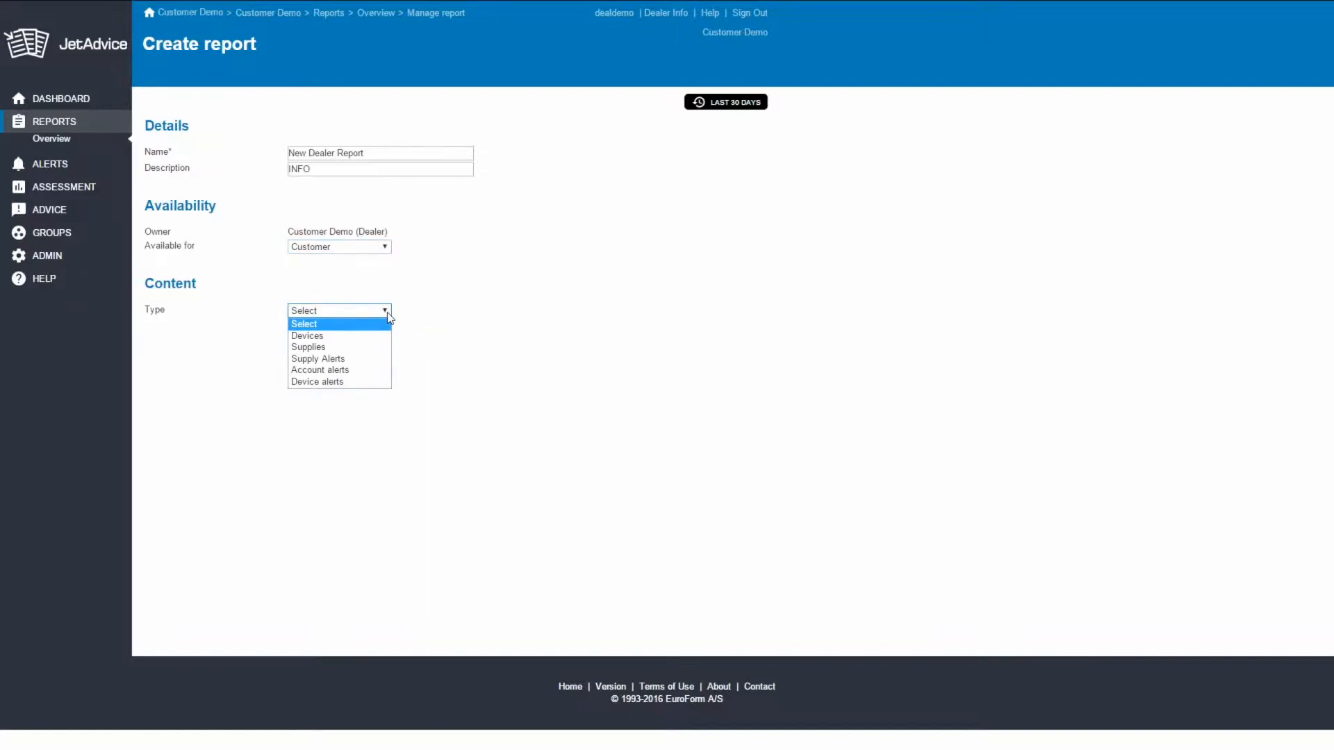
click(376, 360)
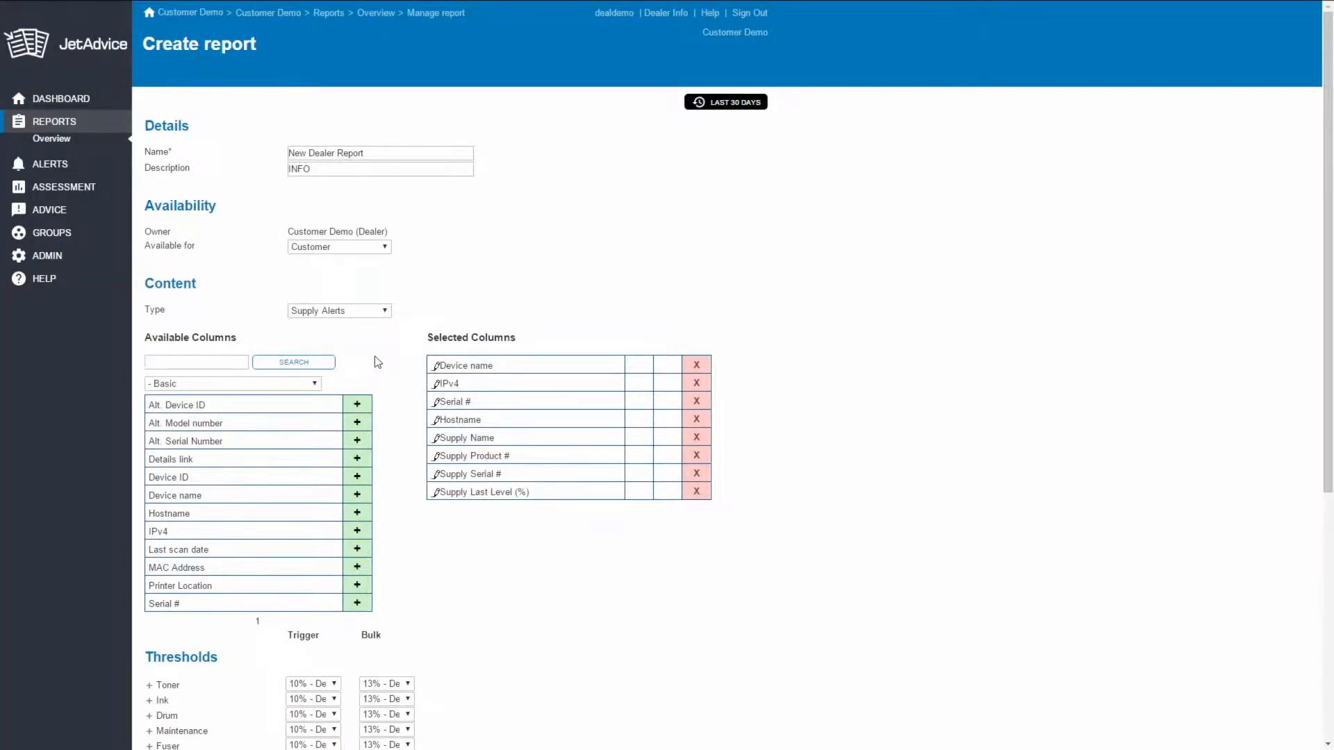
scroll(546, 283, down, 1)
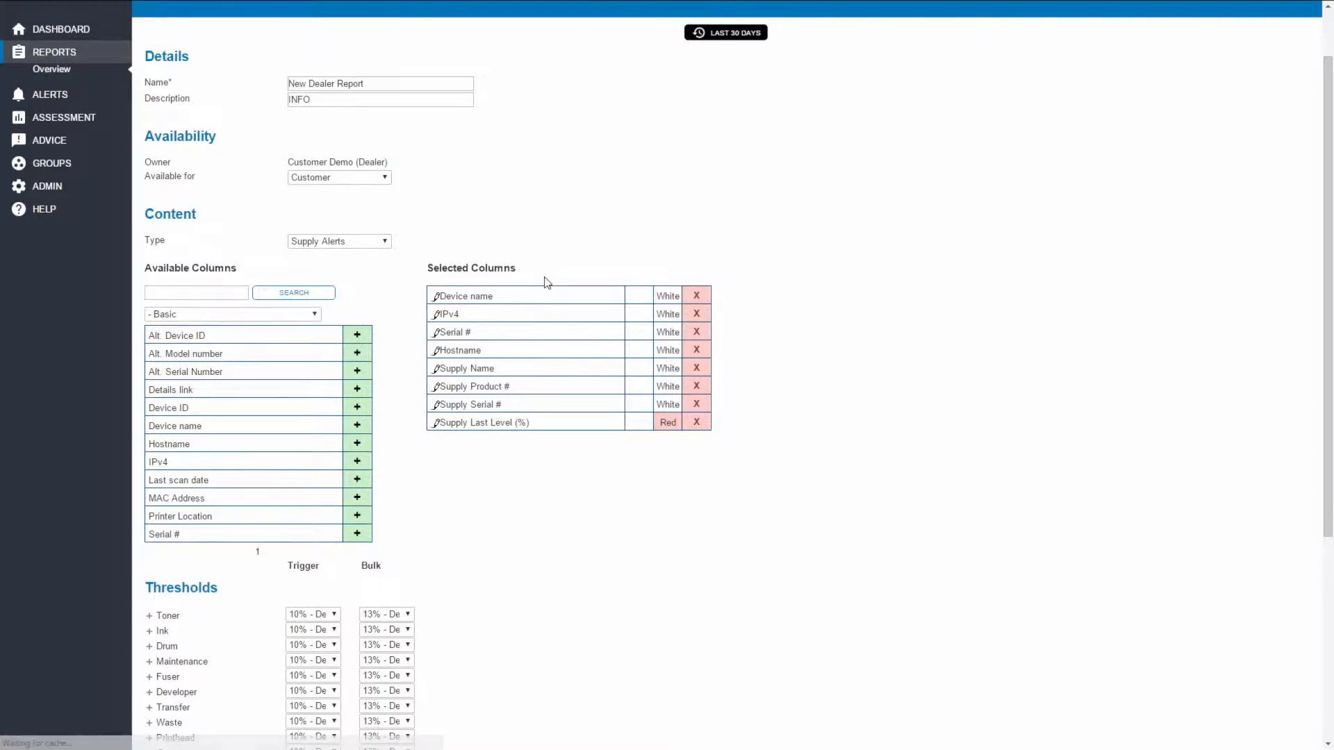
scroll(546, 282, down, 1)
scroll(542, 290, down, 1)
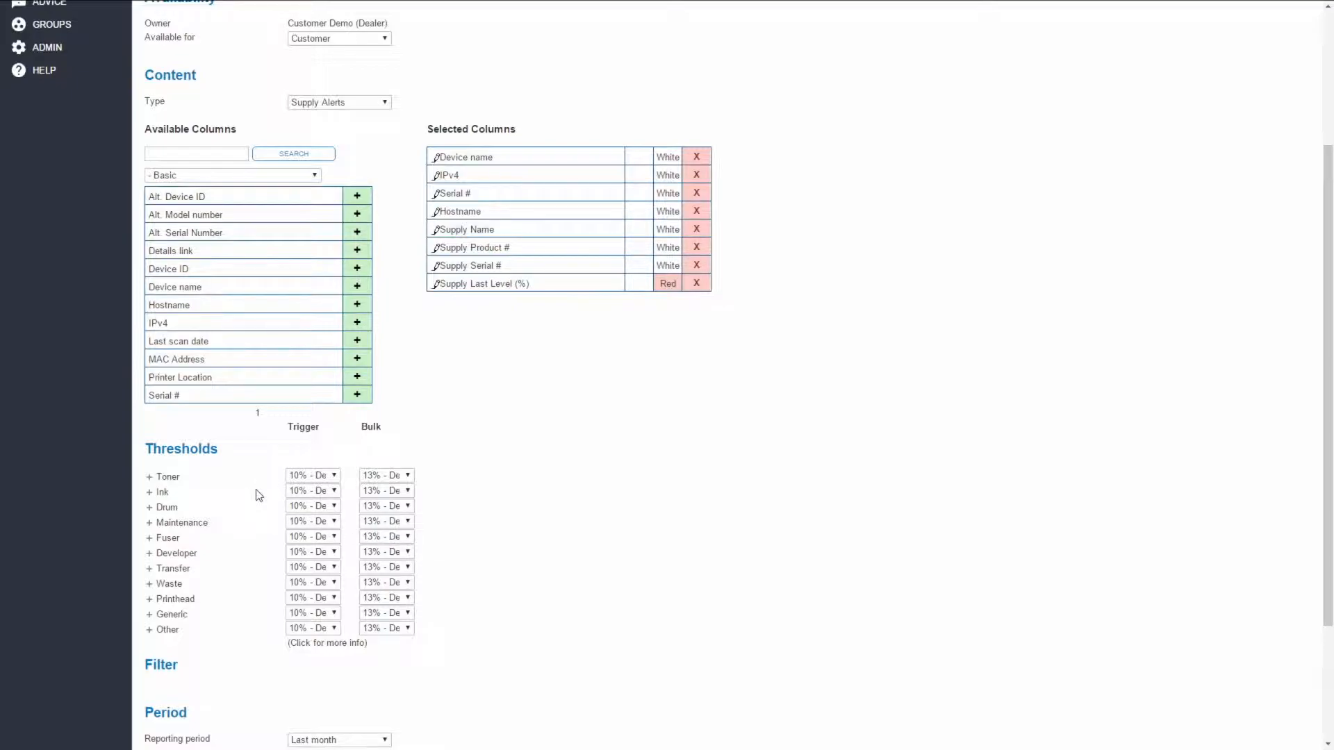
- Set the report's content type to Devices
click(388, 104)
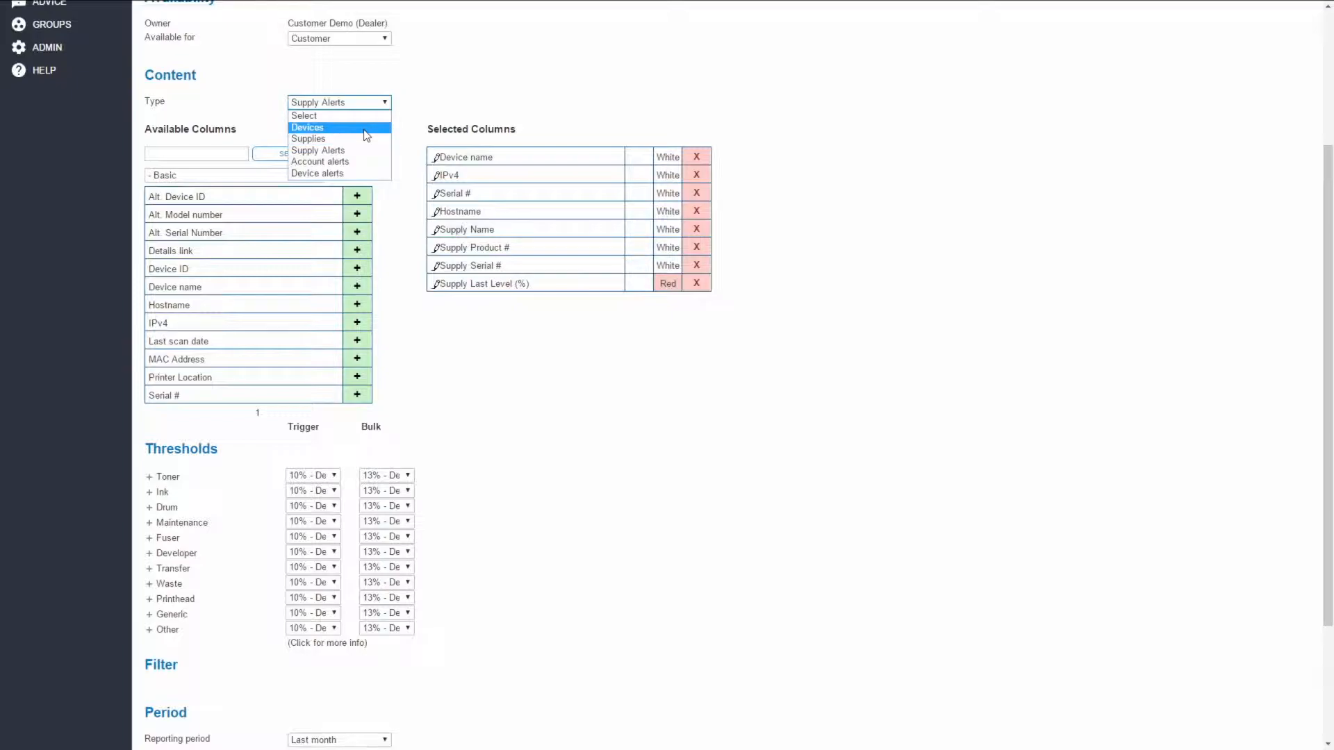
click(367, 128)
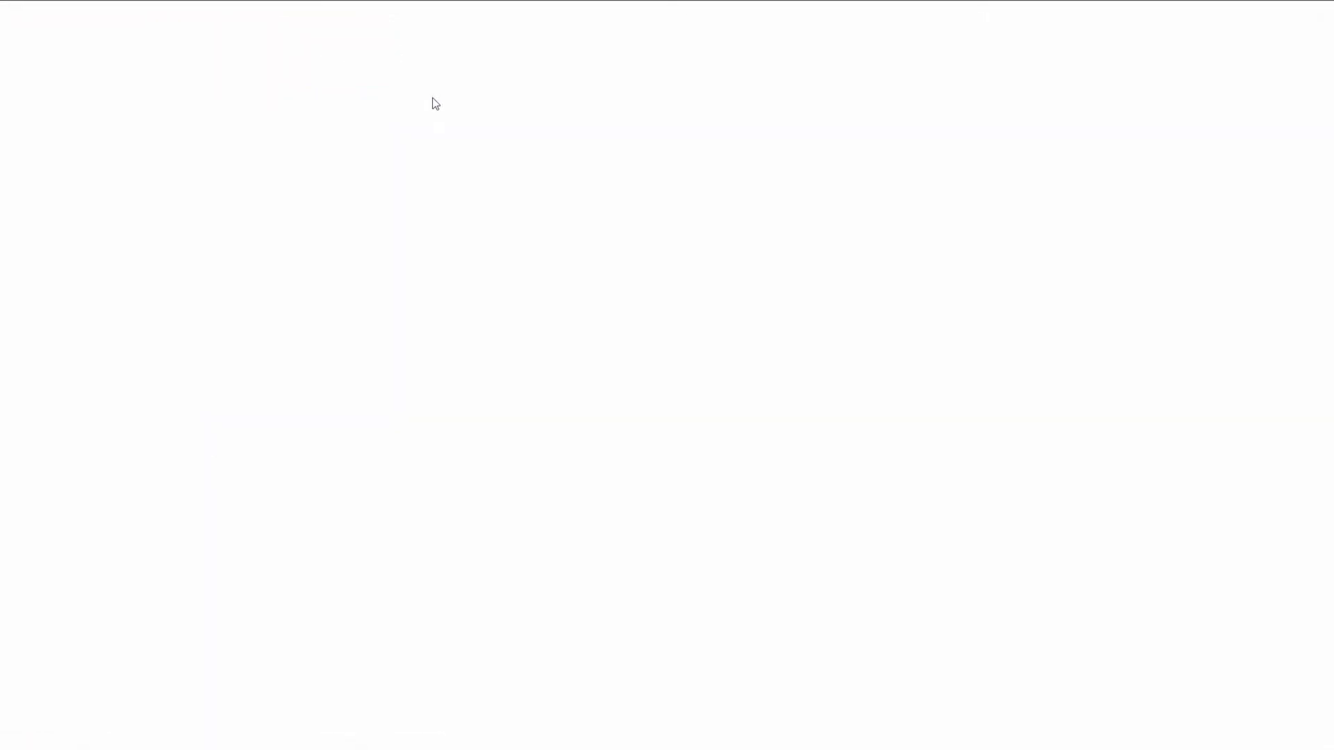
scroll(446, 257, down, 2)
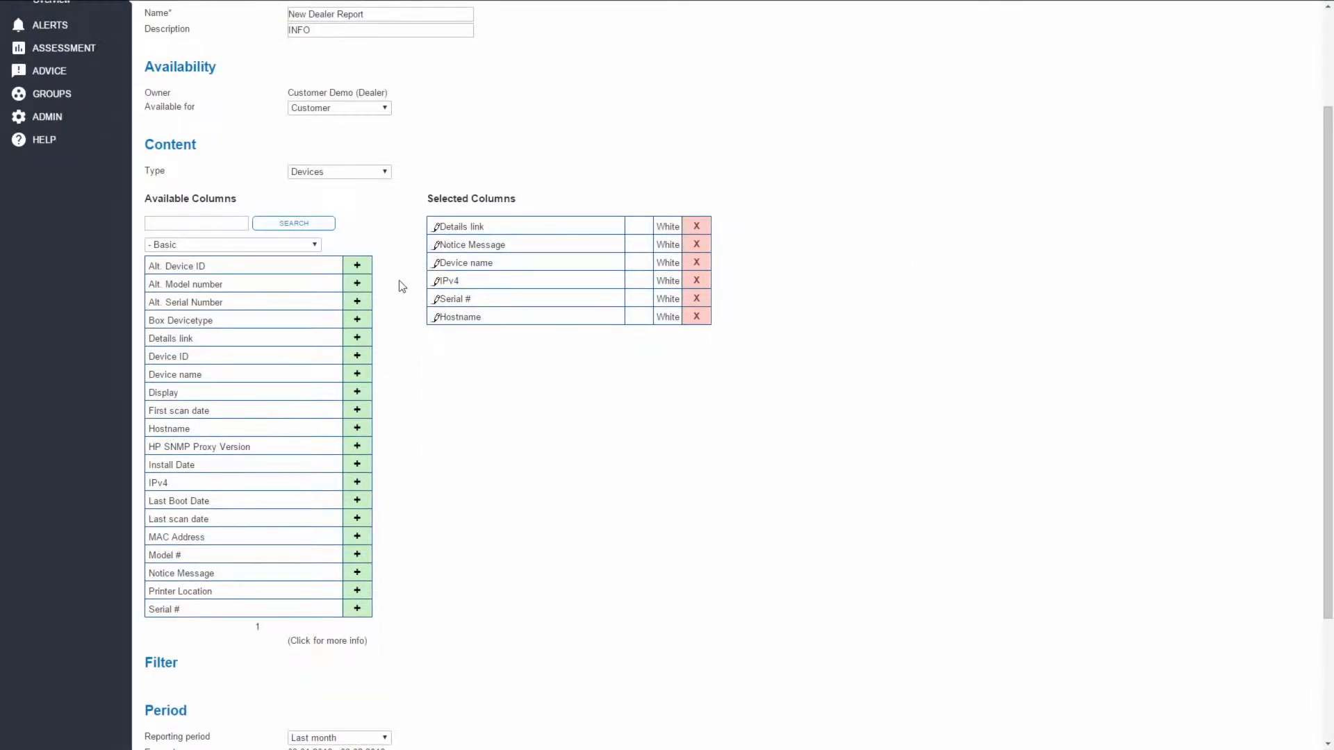
- Search the available columns for CUSTOMER and add the Customer Name column to the report
click(198, 223)
text(CUSTOMERS)
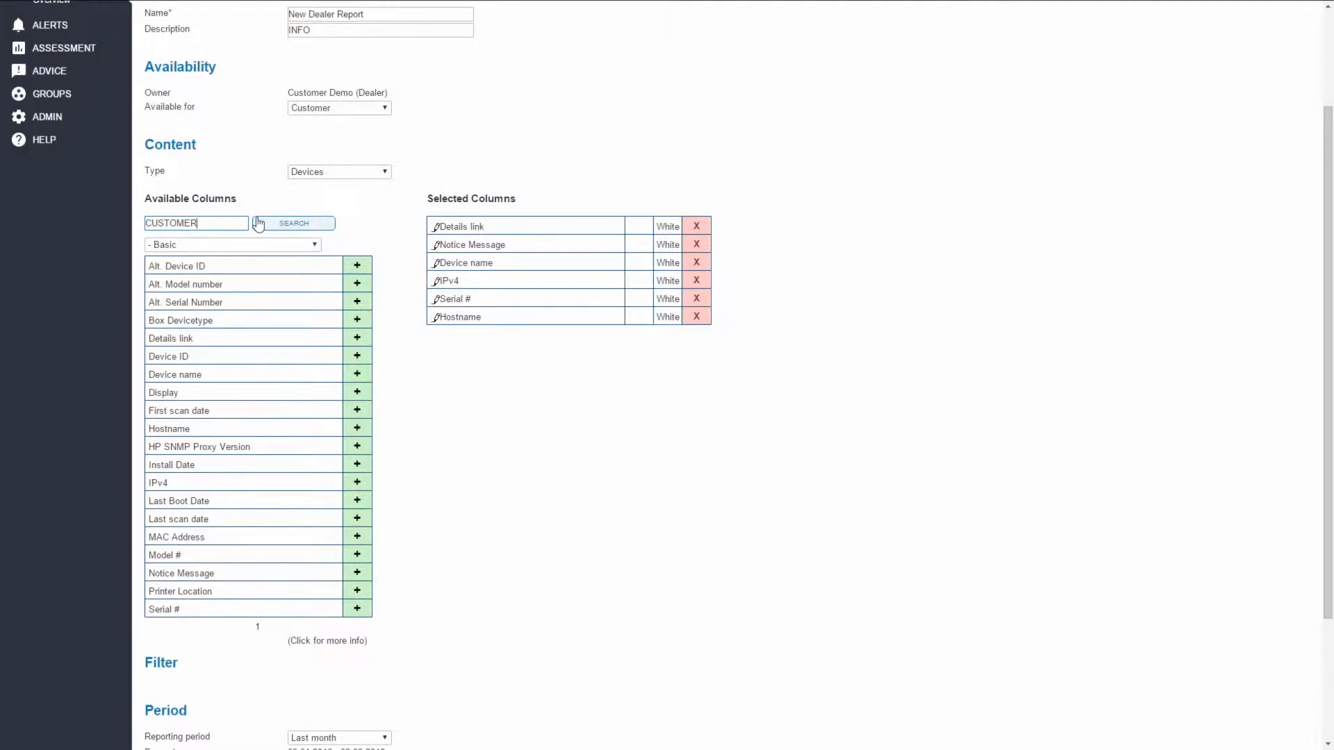
click(295, 223)
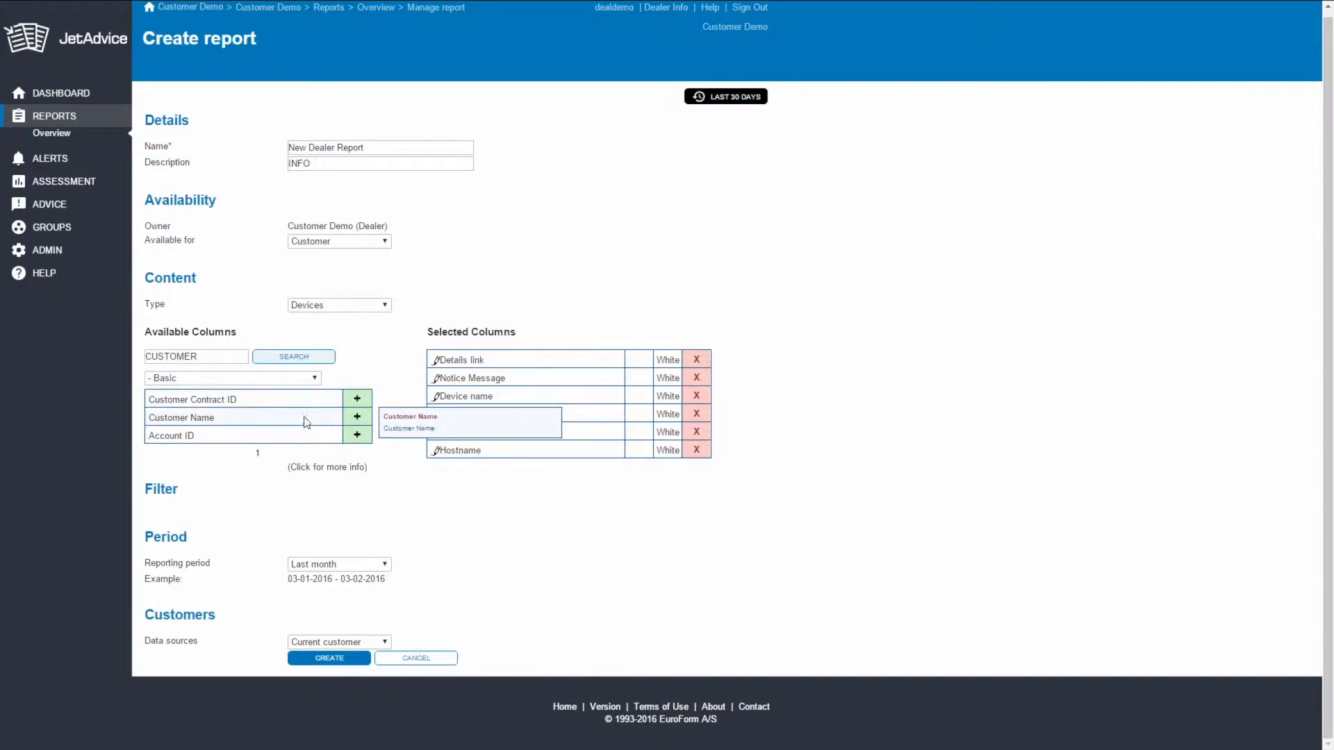
click(357, 417)
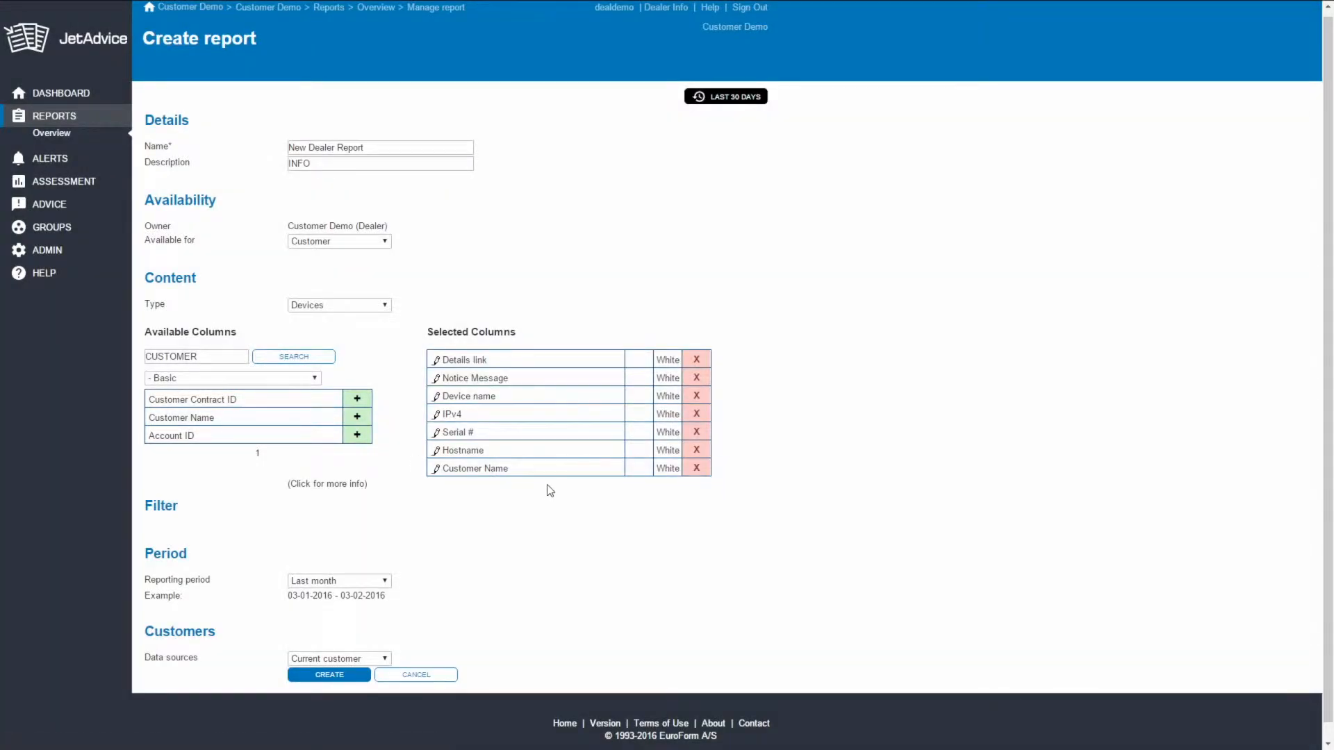
- Move Customer Name to the first place among the selected columns and set its colour to Blue
drag(549, 468, 543, 361)
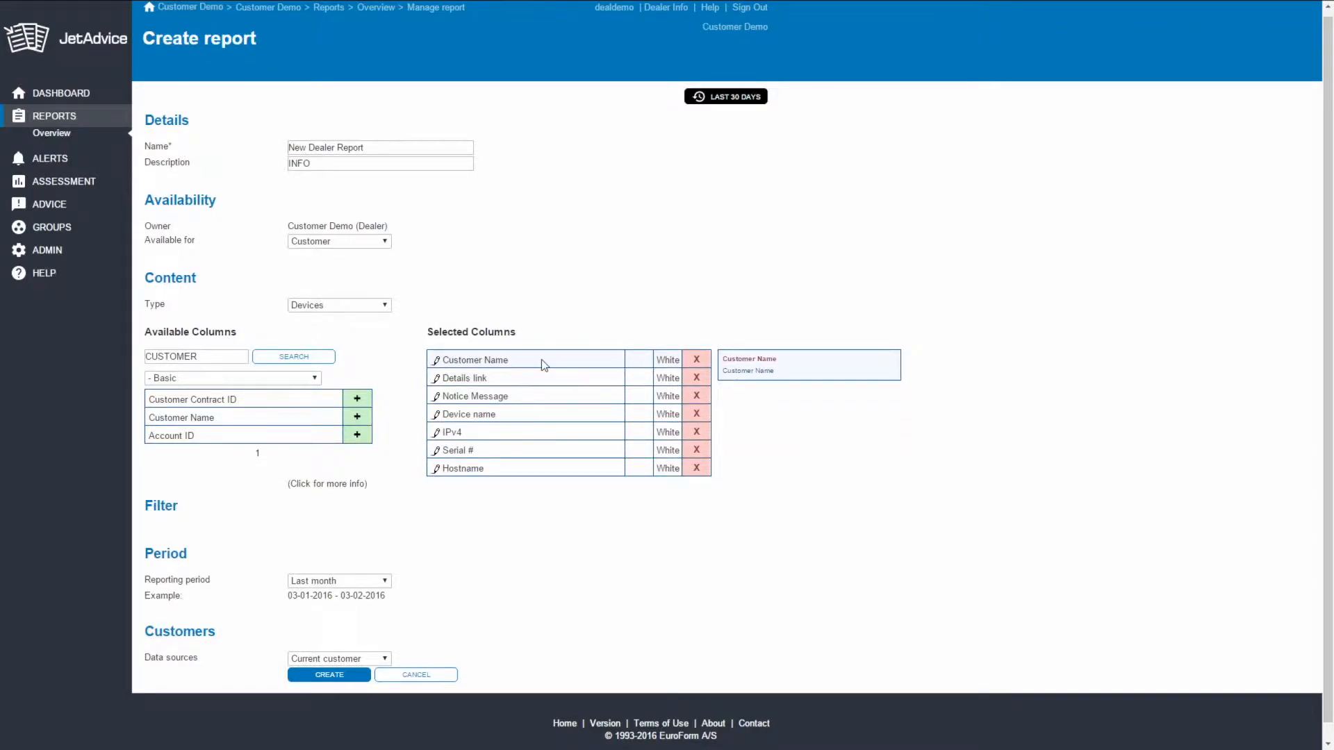
click(668, 359)
click(668, 359)
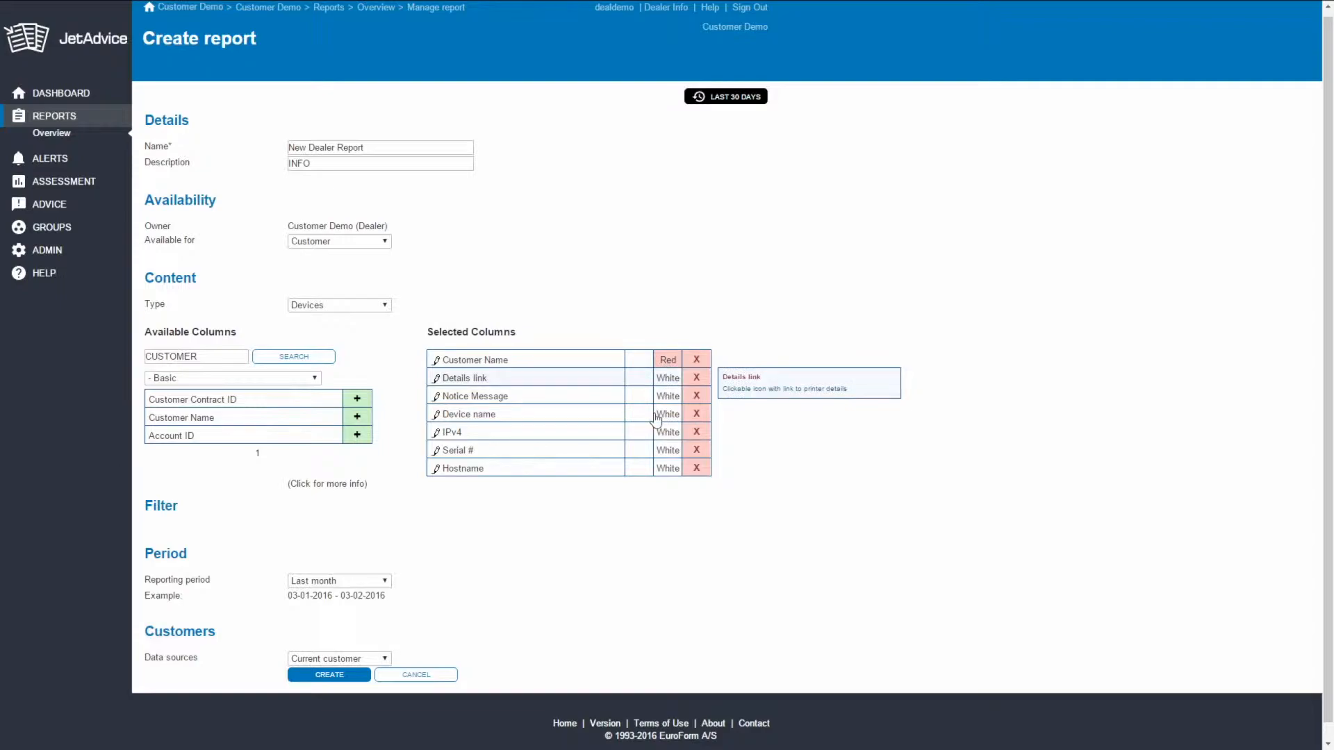
click(667, 359)
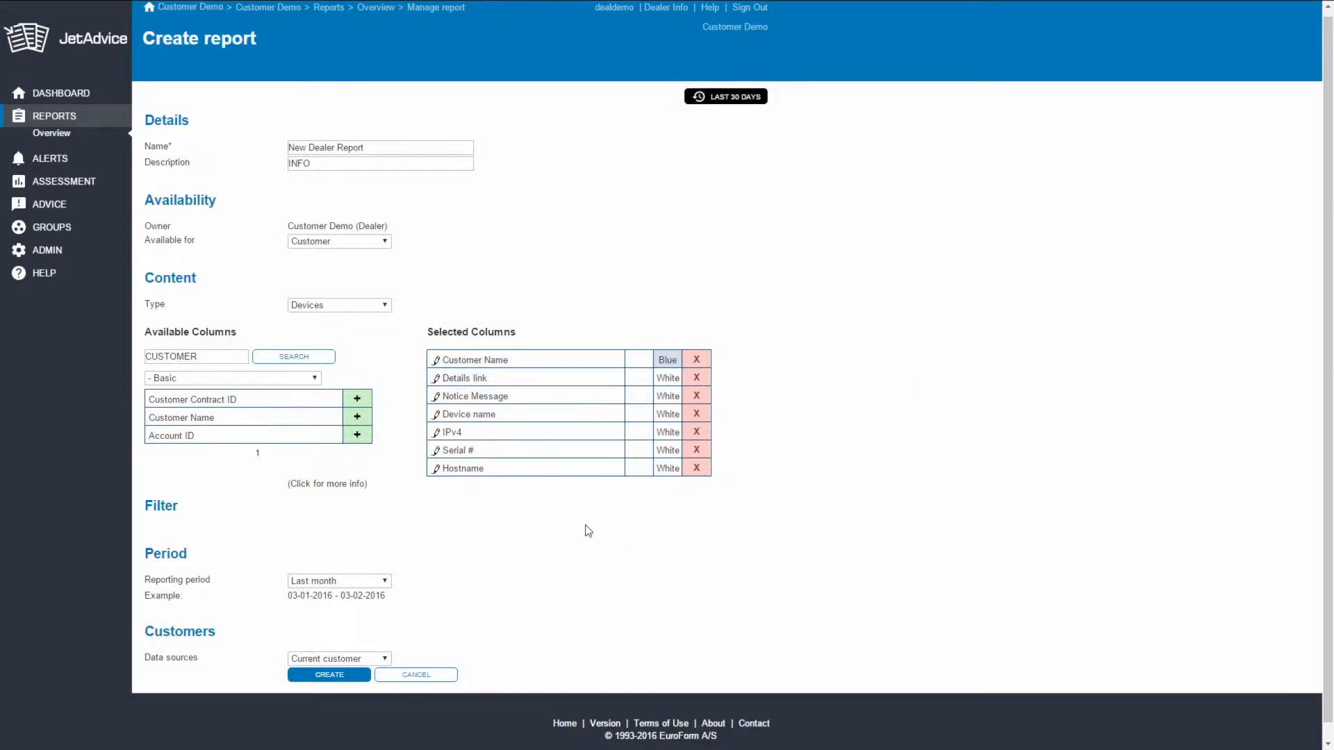
- Expand the report's filter options and limit the report to devices in the On contract group
click(333, 486)
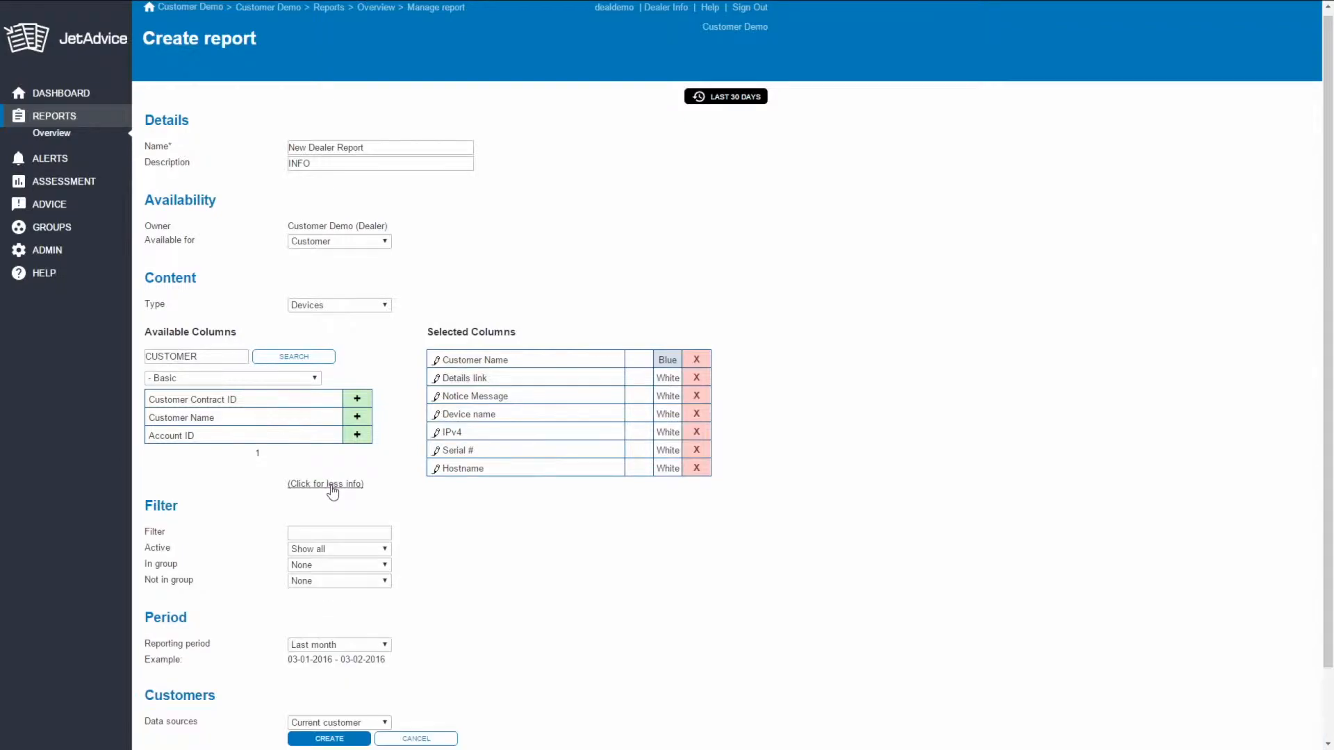
click(349, 565)
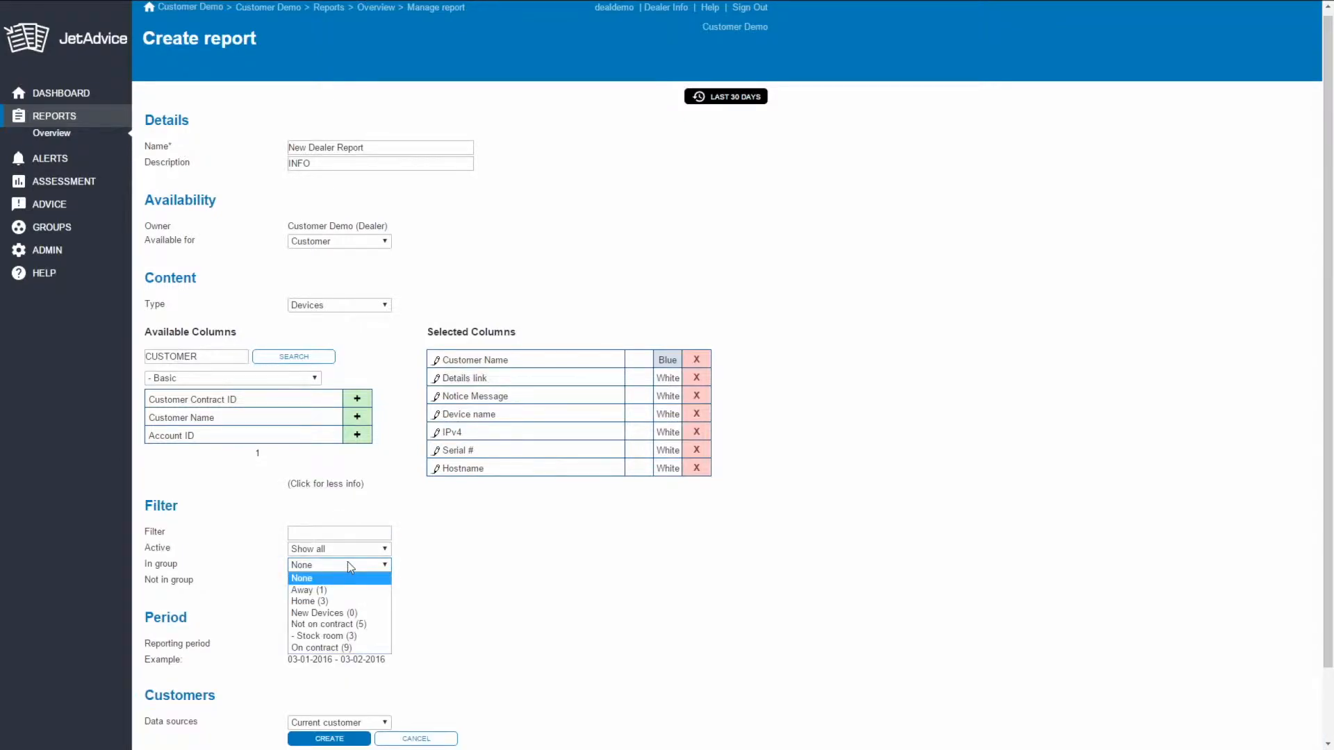
click(362, 650)
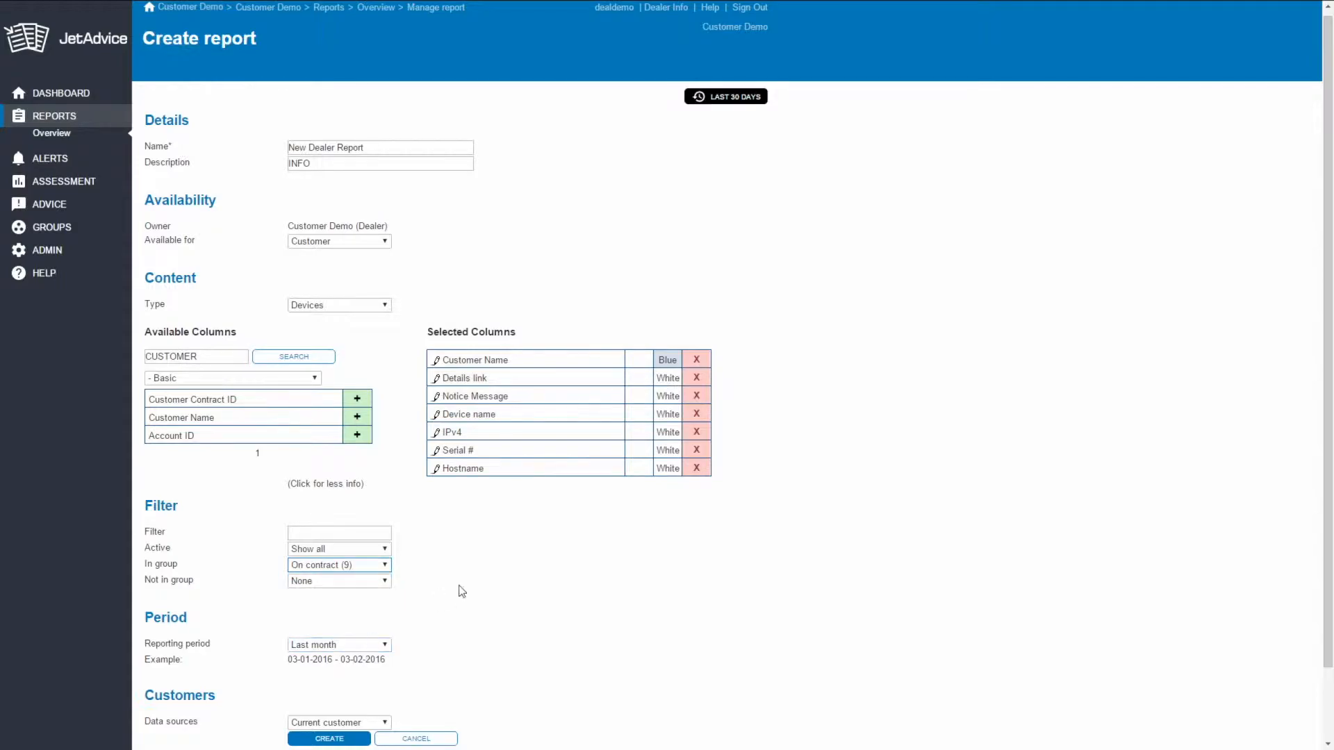
- Set the data sources to Specific customers, include Customer Demo and Dealer Inc 2015, and create the report
scroll(473, 579, down, 2)
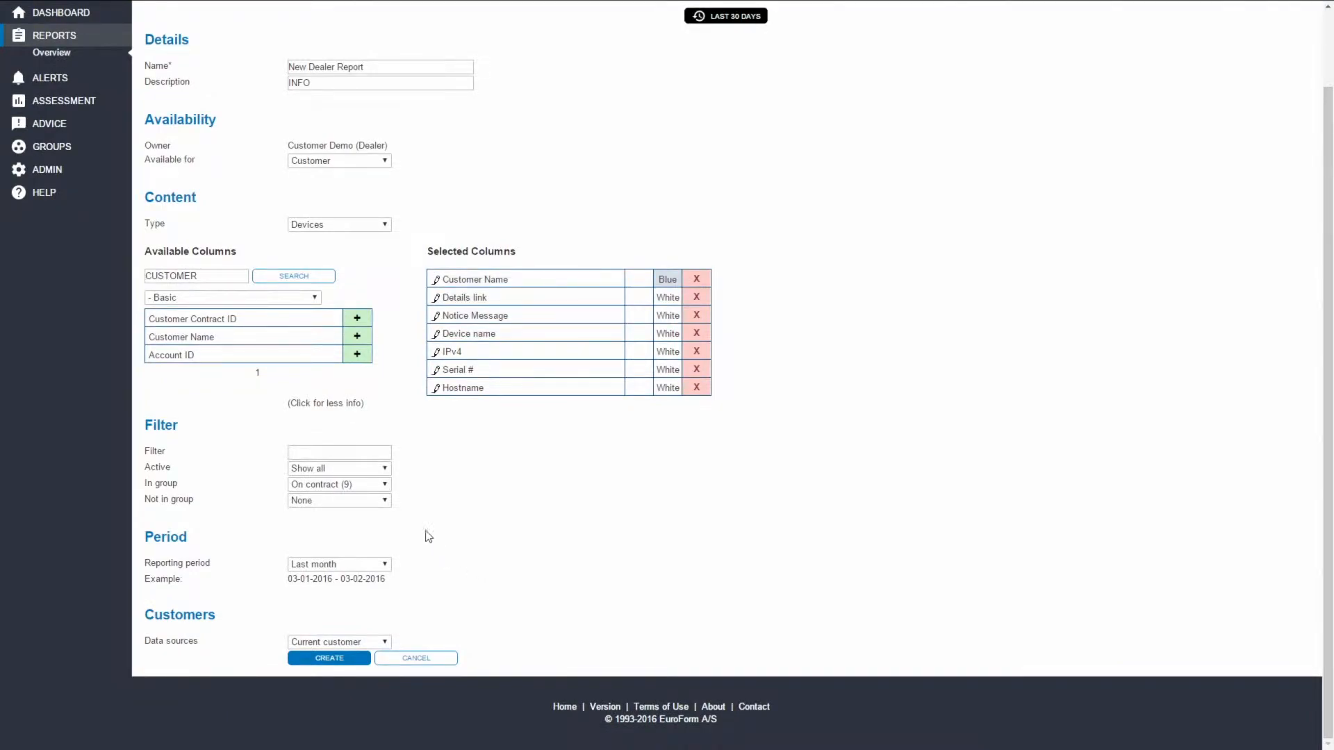
click(386, 642)
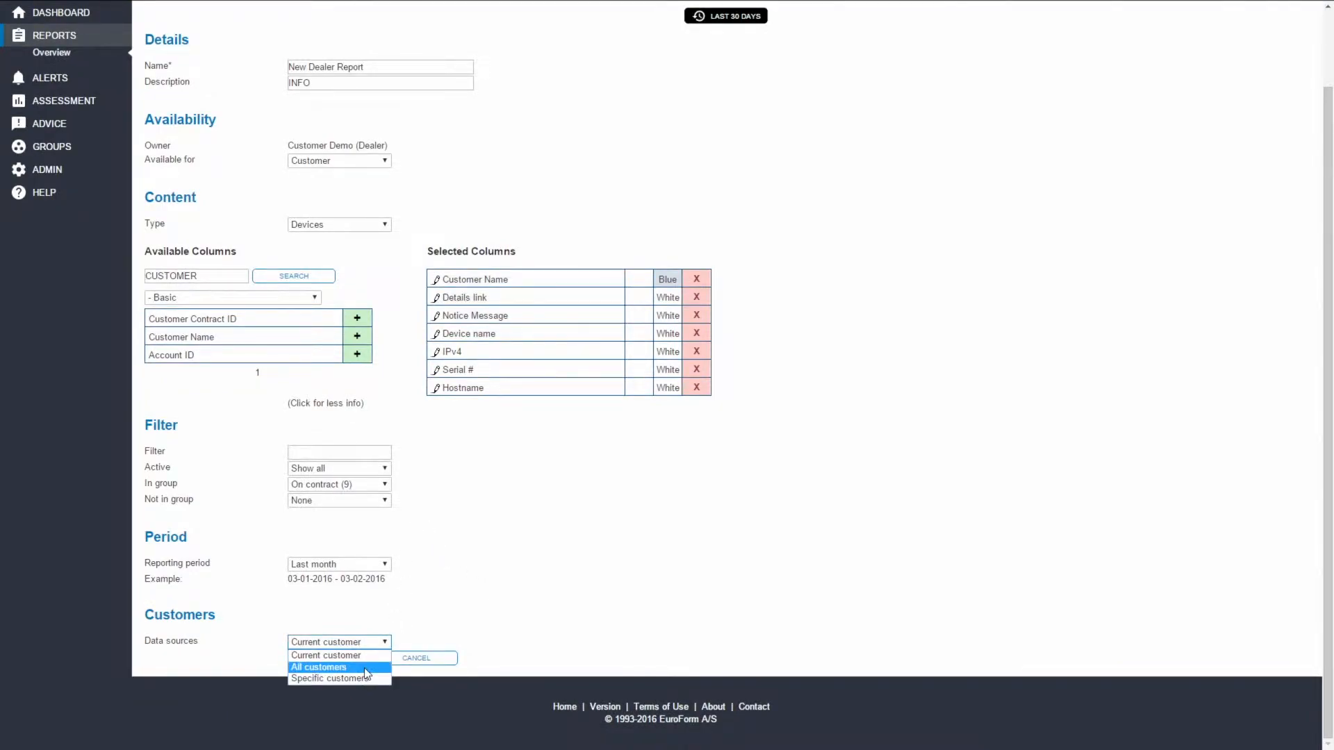
click(364, 679)
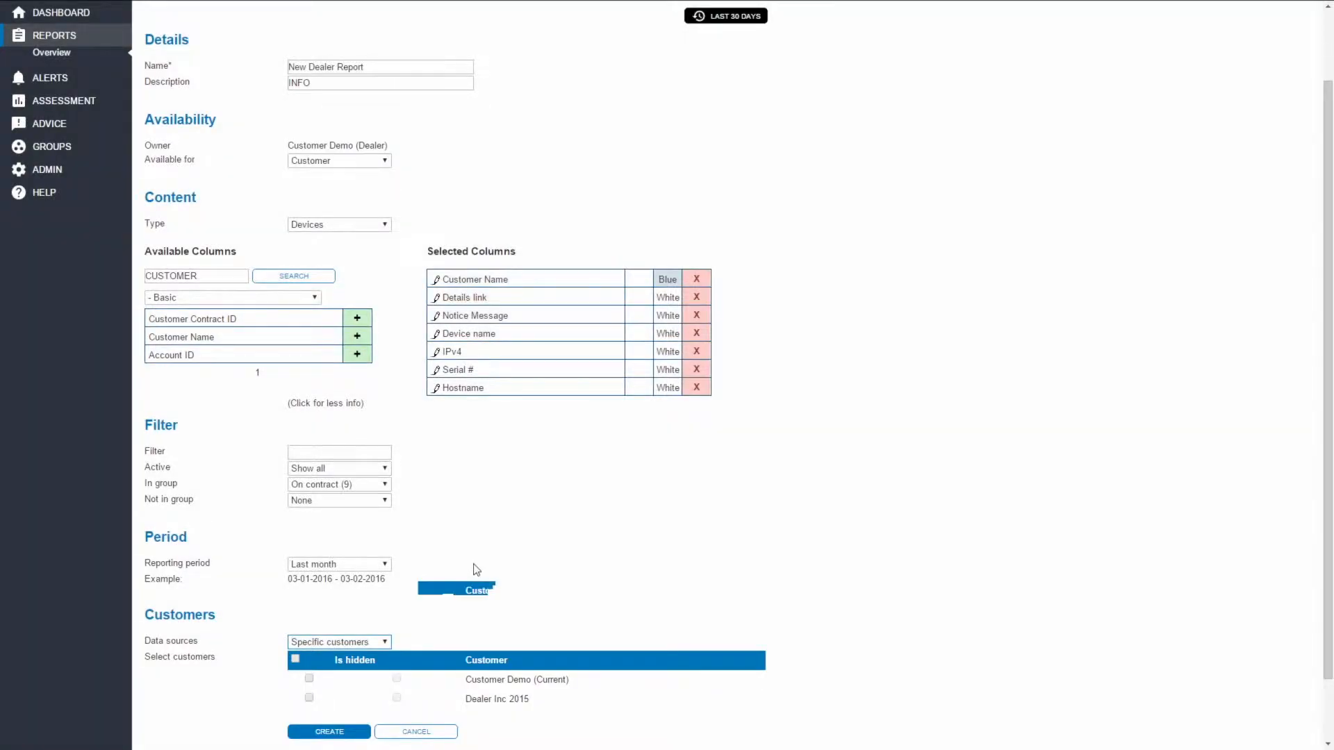
scroll(473, 566, down, 1)
click(309, 605)
click(309, 624)
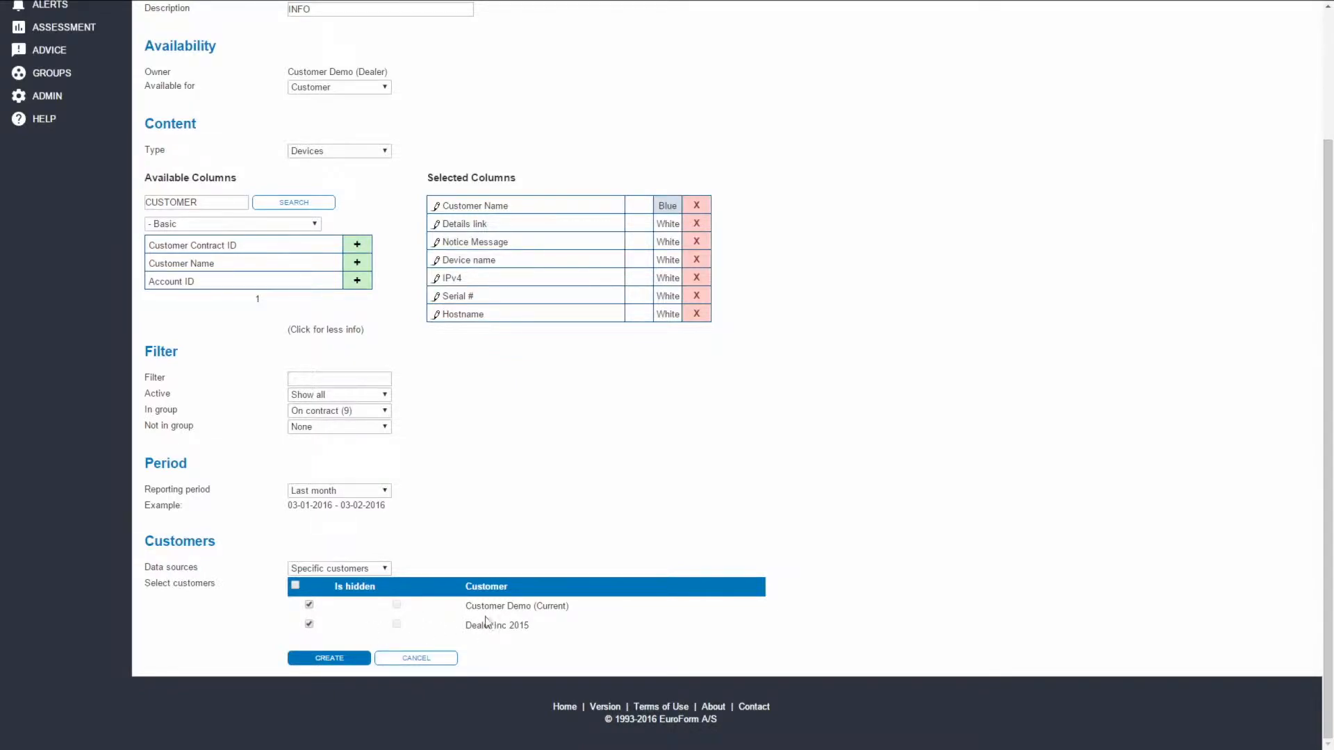
click(336, 662)
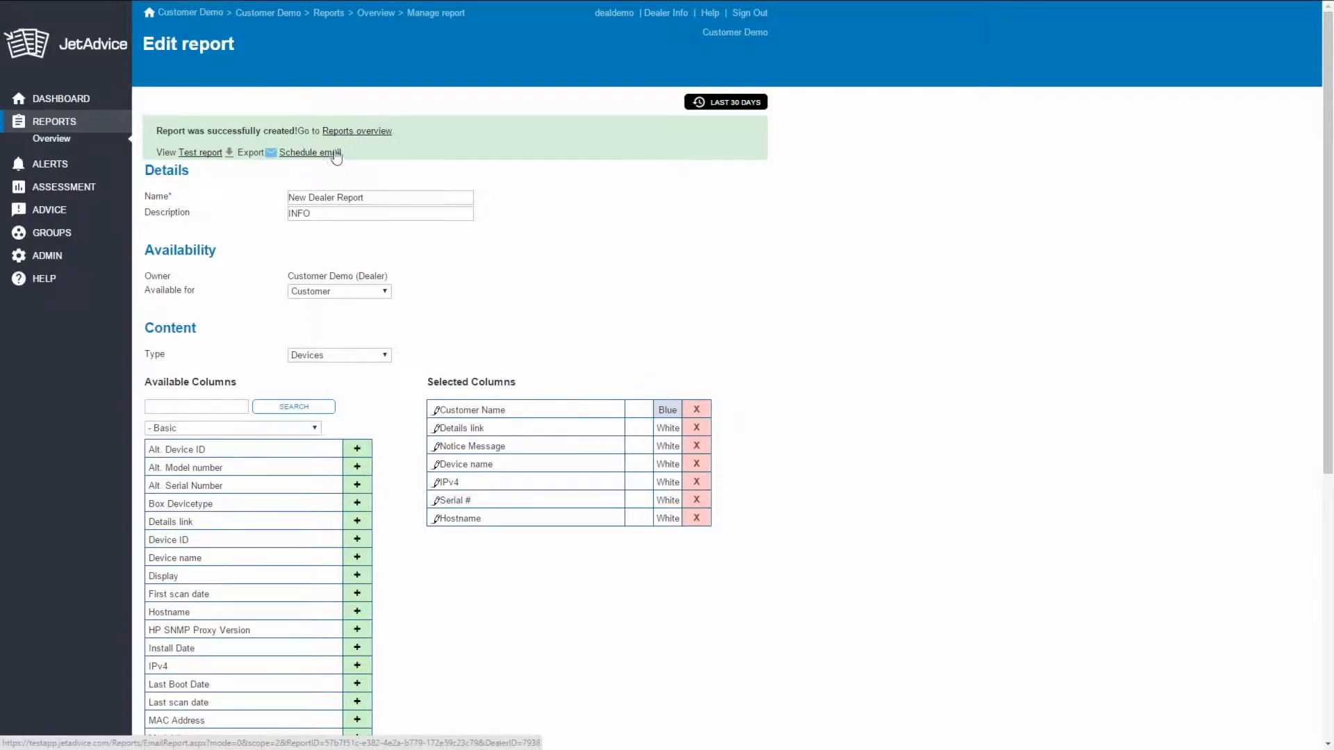
- Open the email schedule setup for New Dealer Report from the reports overview and review its recipient and file format options
click(366, 132)
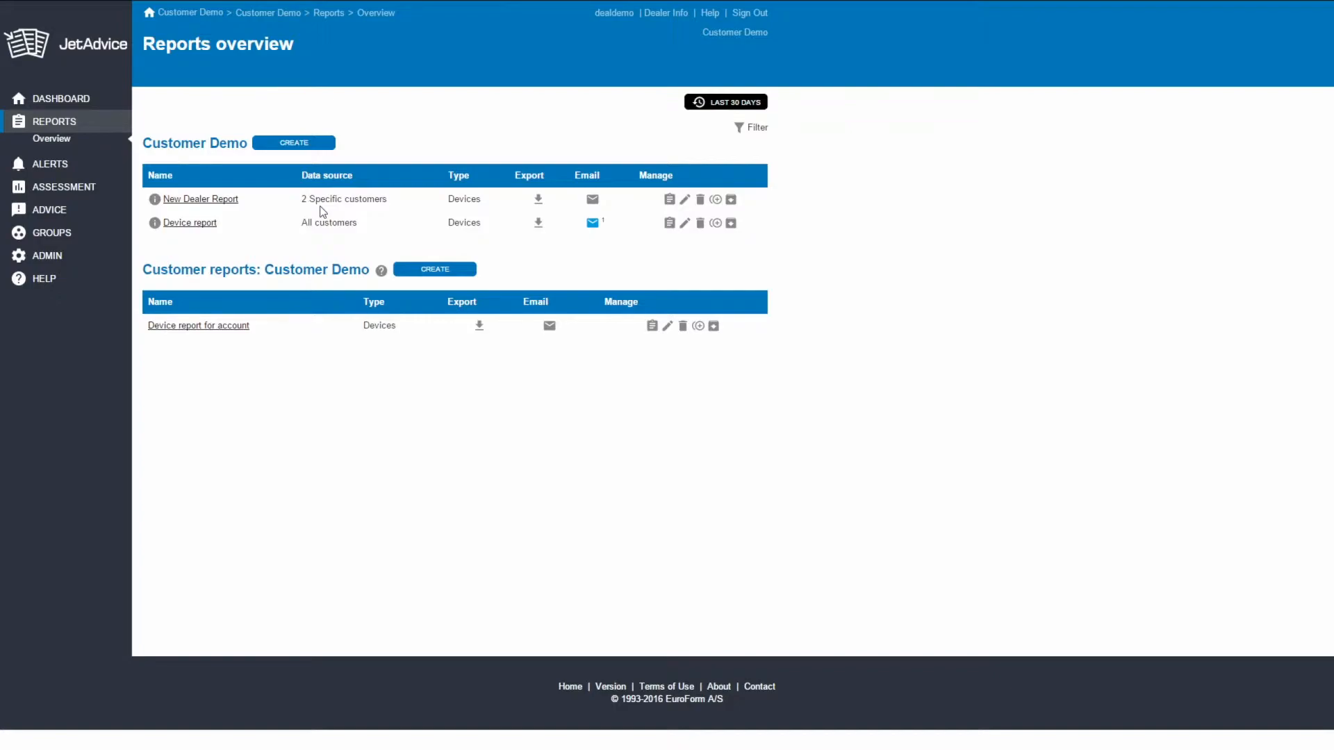
click(593, 201)
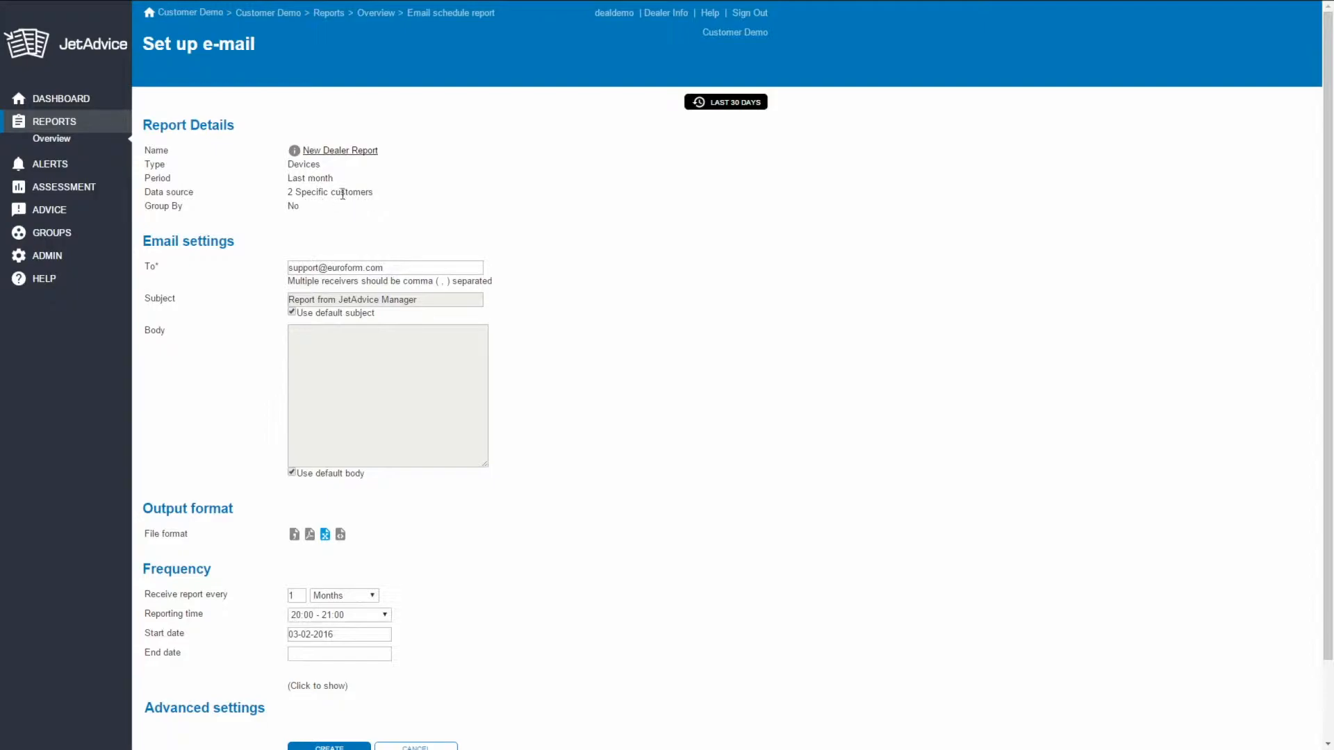
click(402, 272)
scroll(551, 465, down, 2)
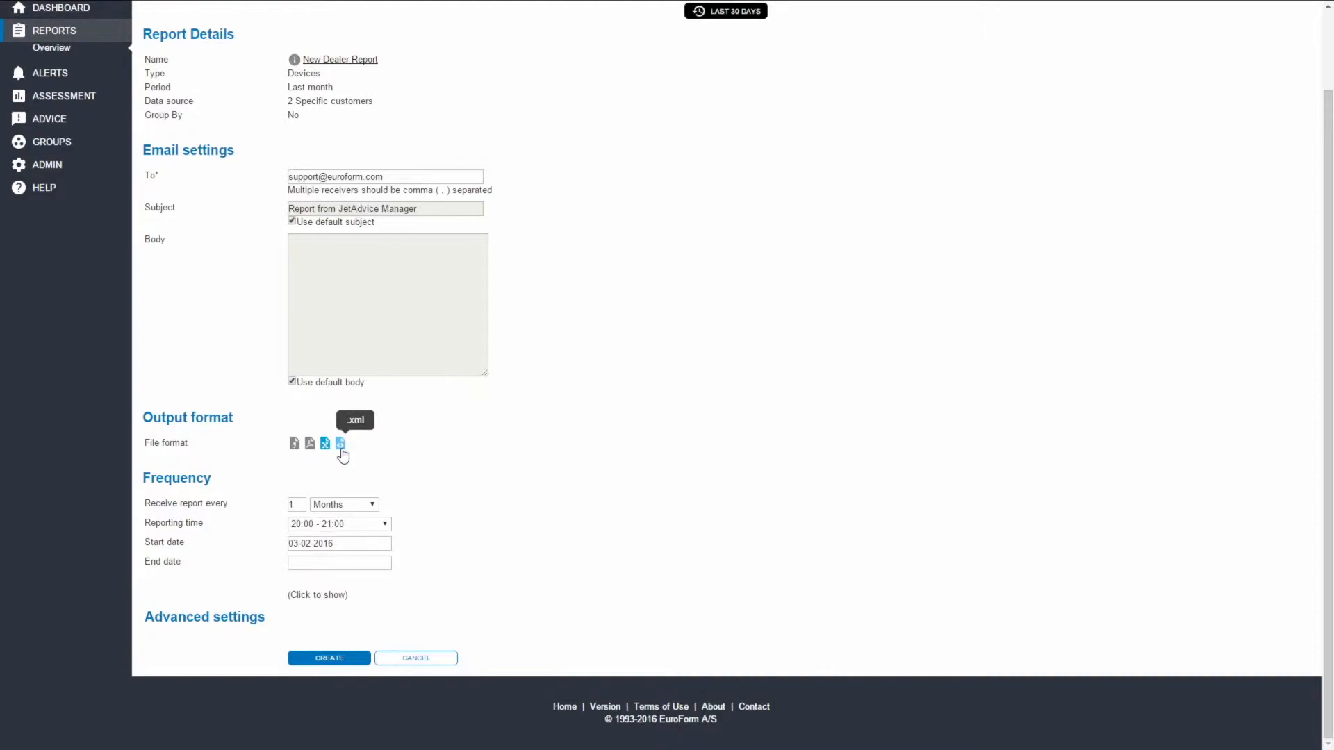
- Review the advanced email settings, keep Multiple accounts on Single file, create the schedule and return to the reports overview
click(325, 596)
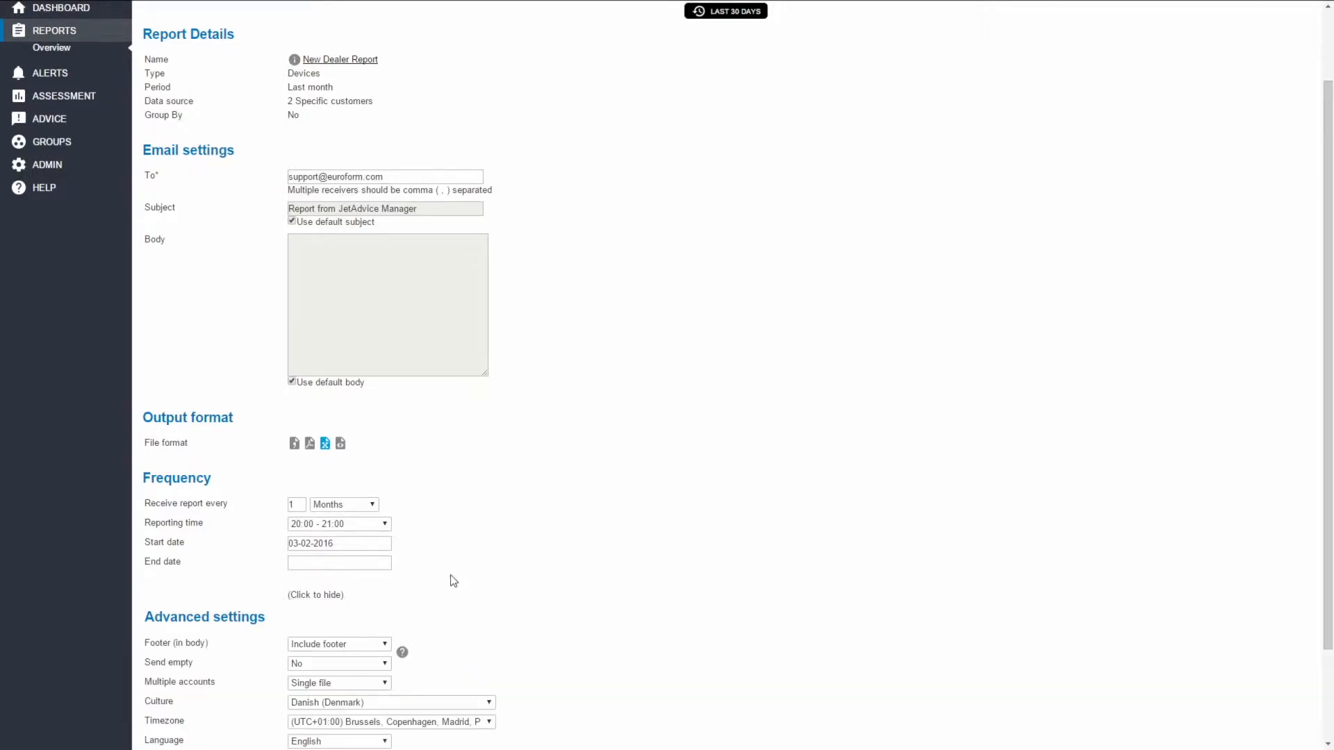
scroll(450, 549, down, 2)
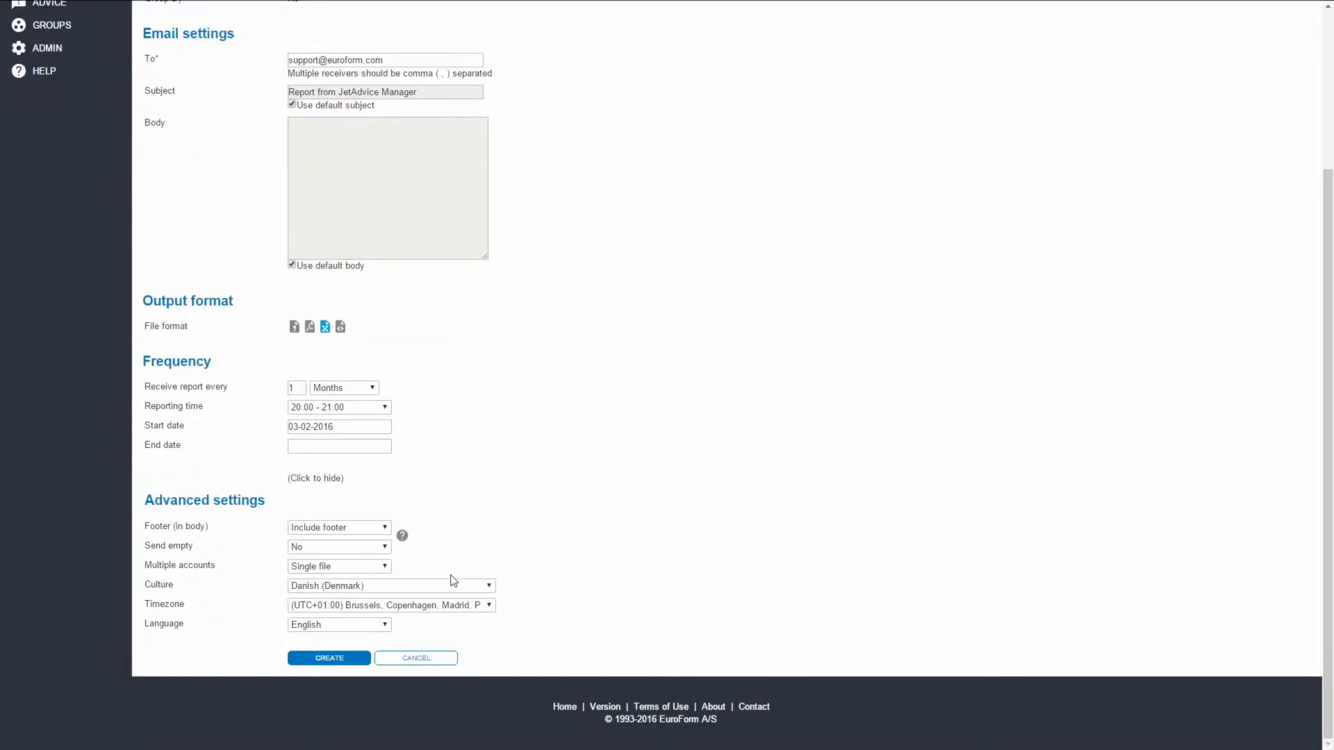
click(376, 574)
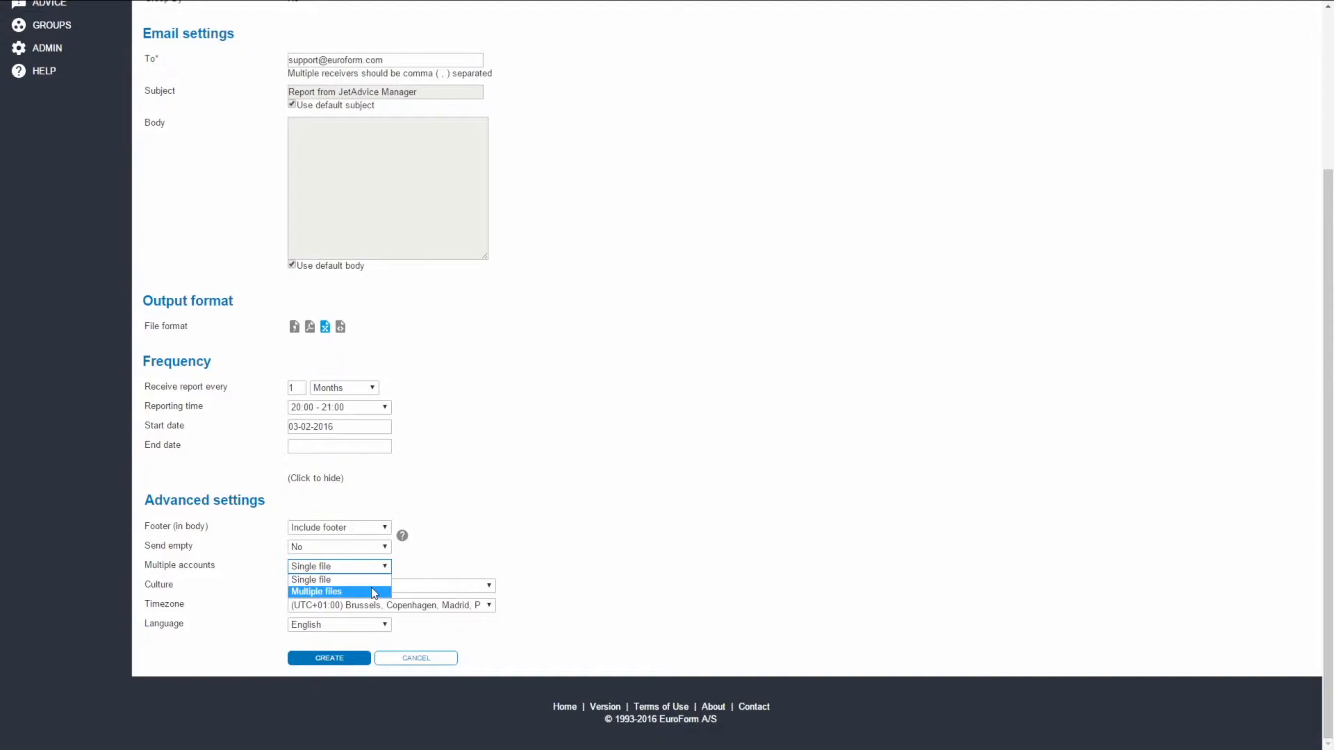
click(478, 553)
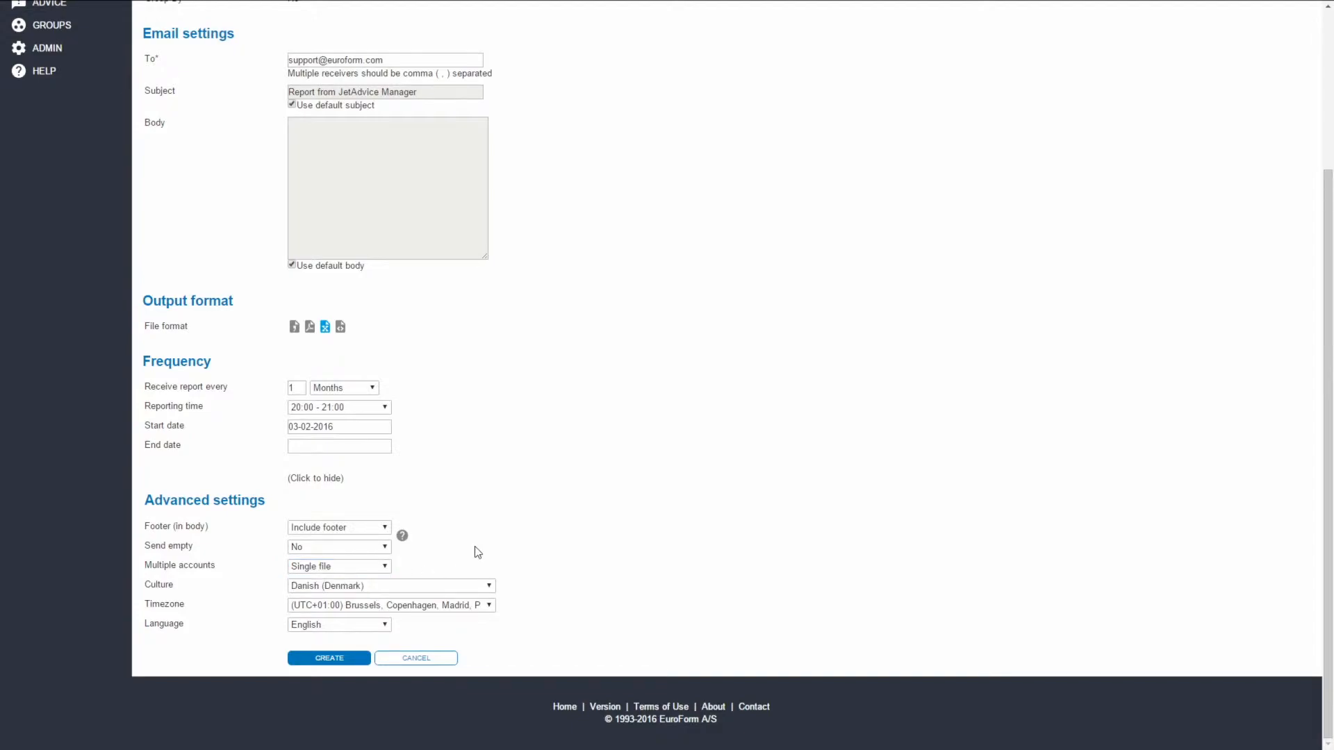
click(323, 657)
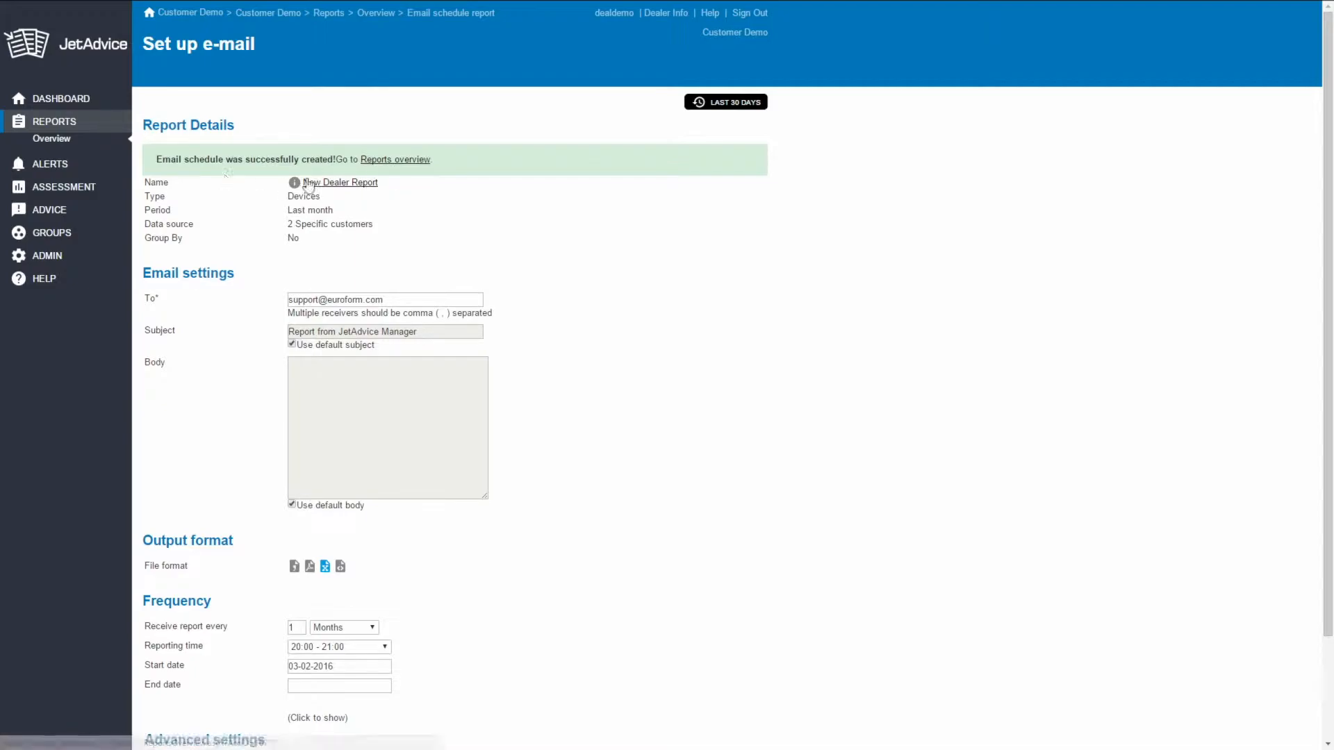
click(406, 165)
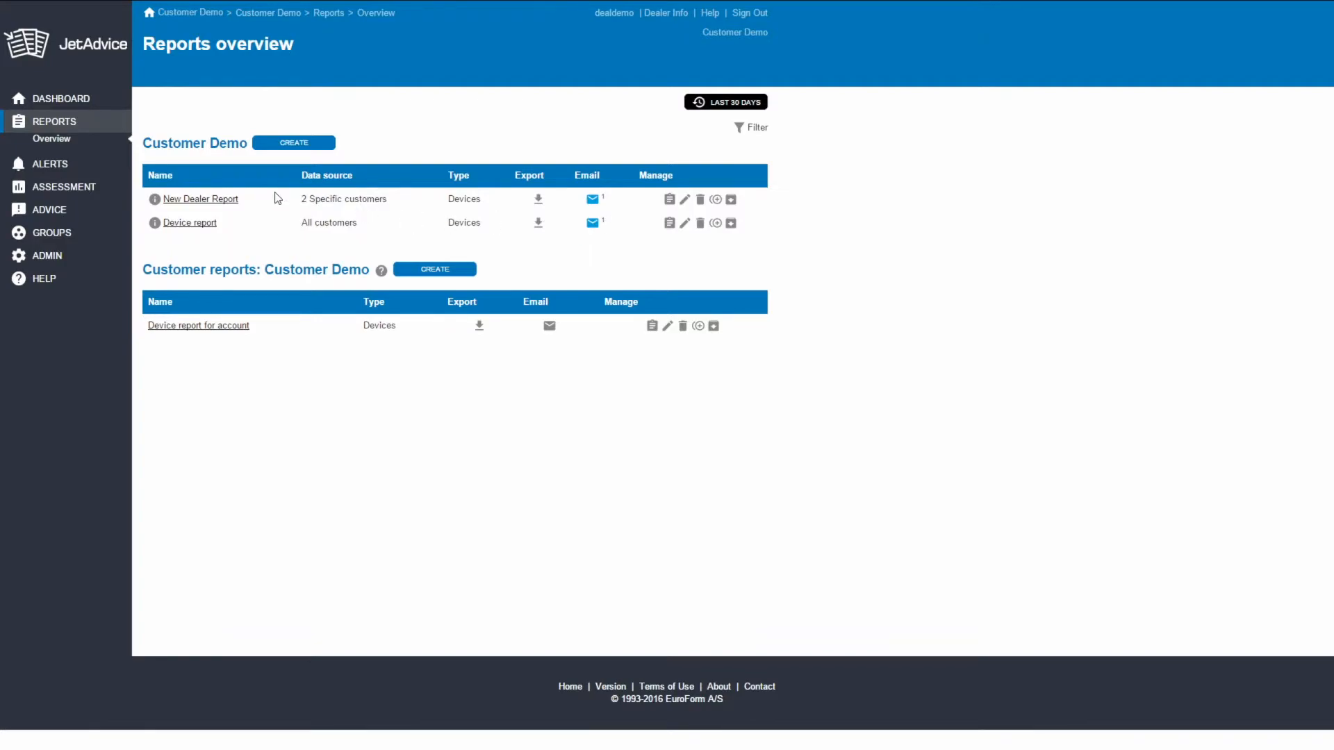
- Open the Advanced Counters assessment and examine the counter columns across the full width of the table
click(73, 193)
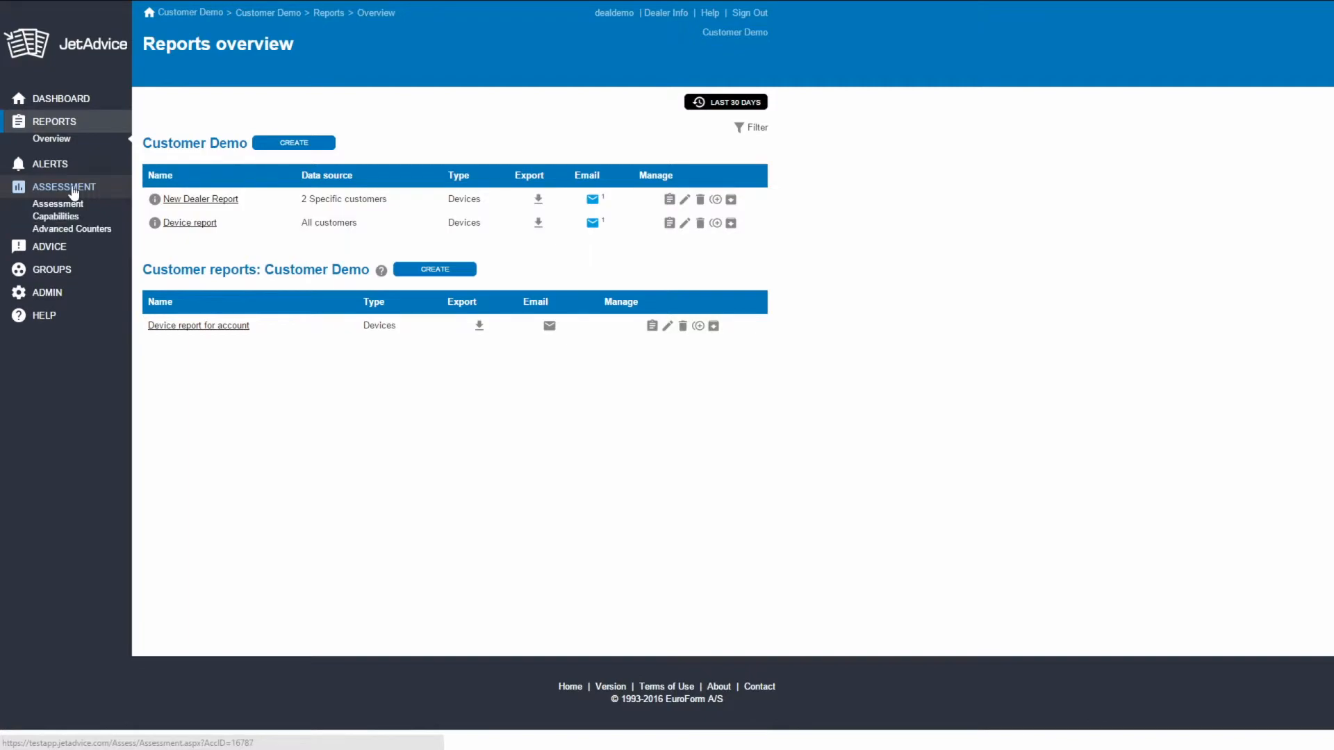
click(62, 233)
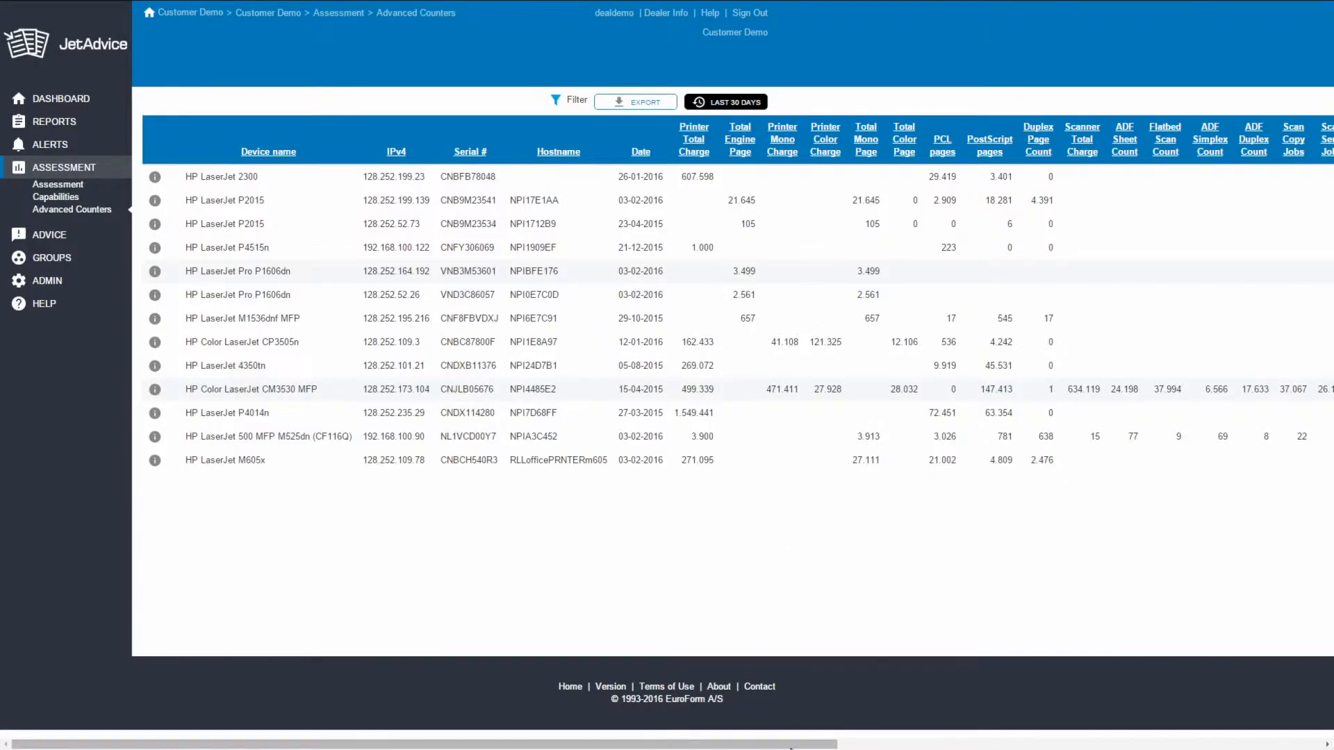
drag(792, 745, 1098, 745)
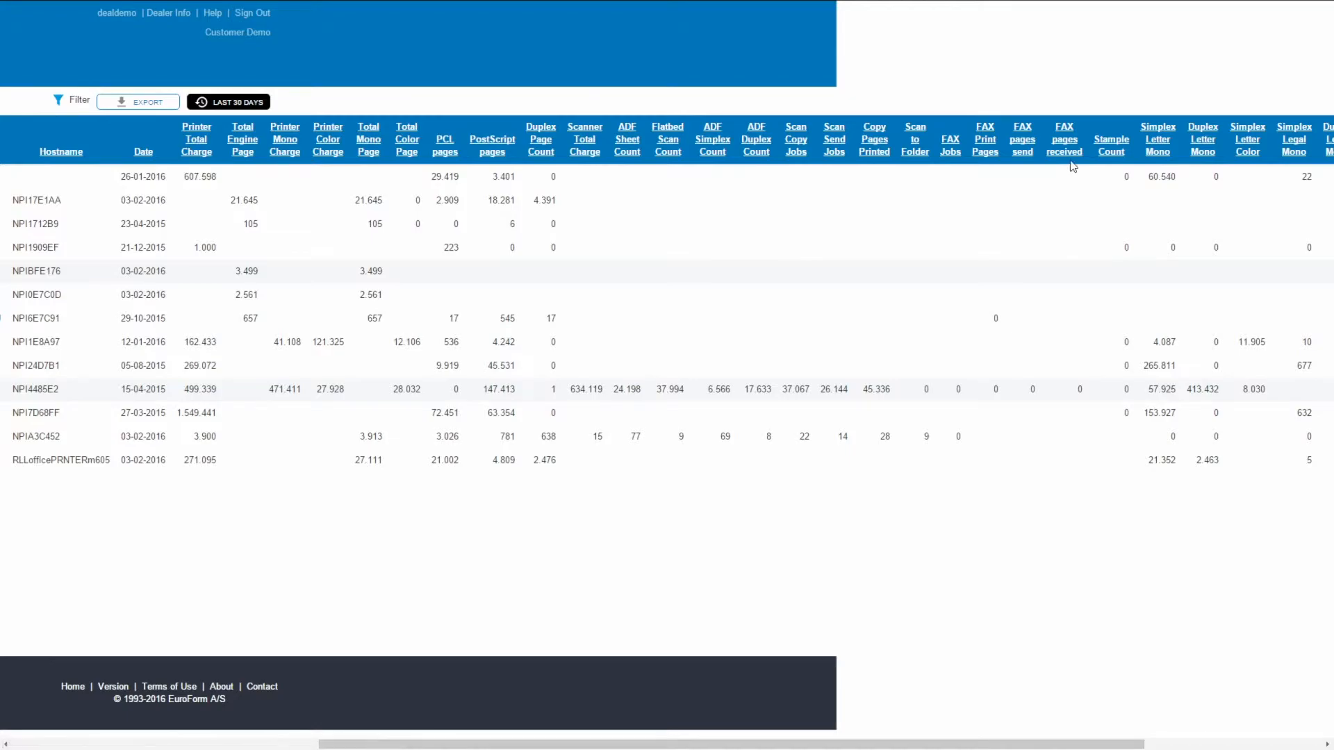
drag(1007, 745, 622, 745)
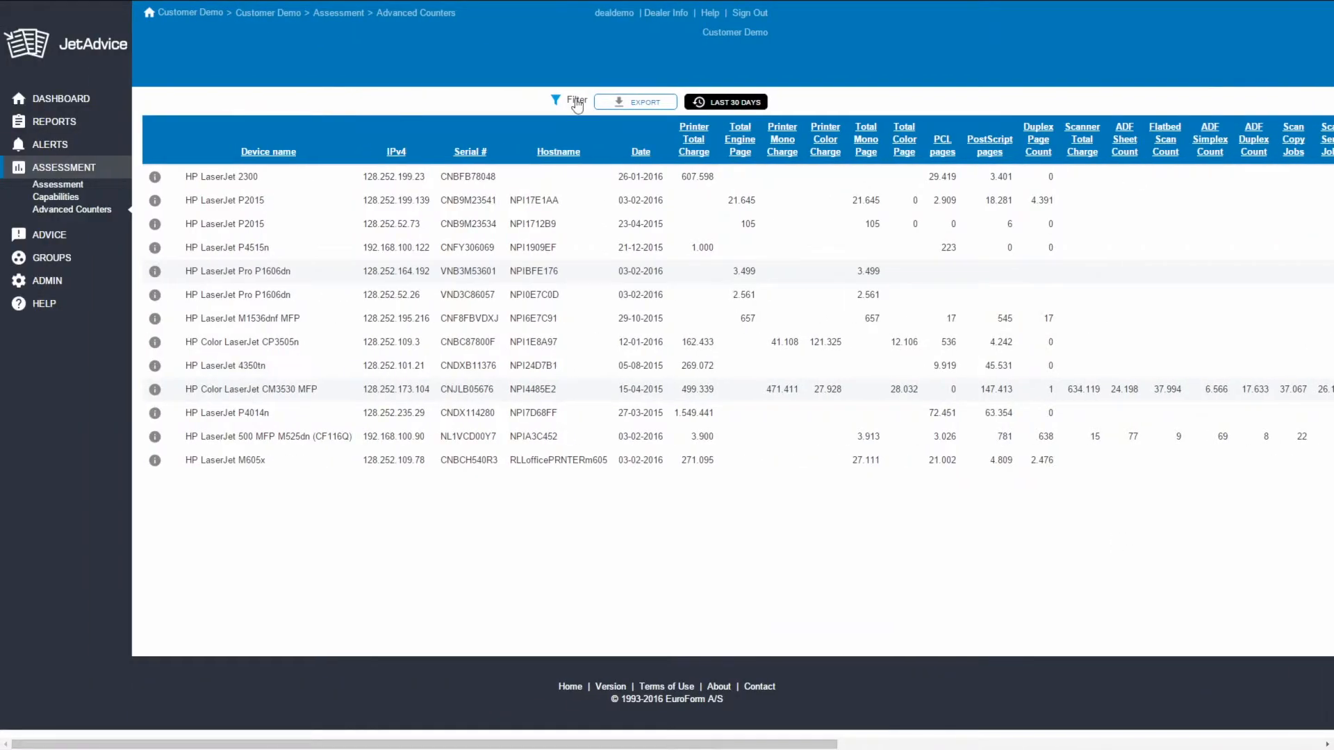
- Filter the advanced counters to show devices from all manufacturers
click(571, 100)
click(507, 123)
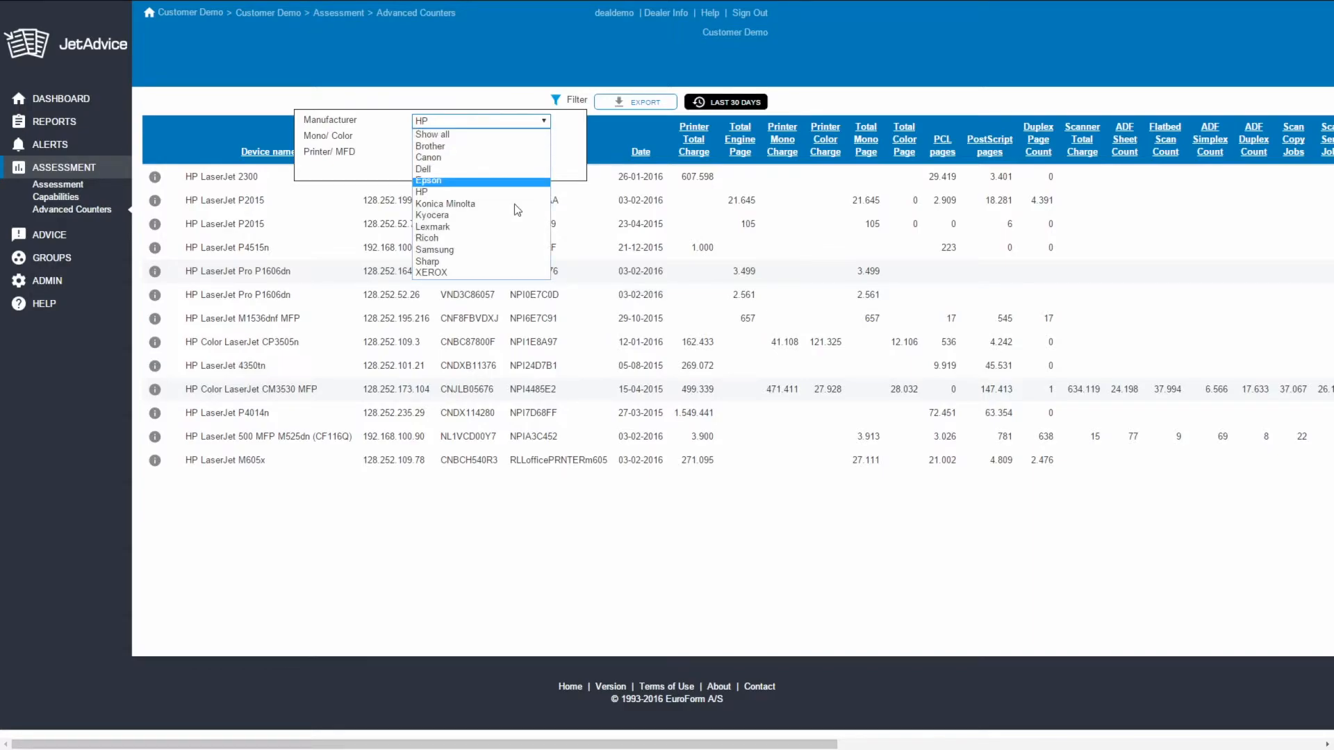
click(505, 136)
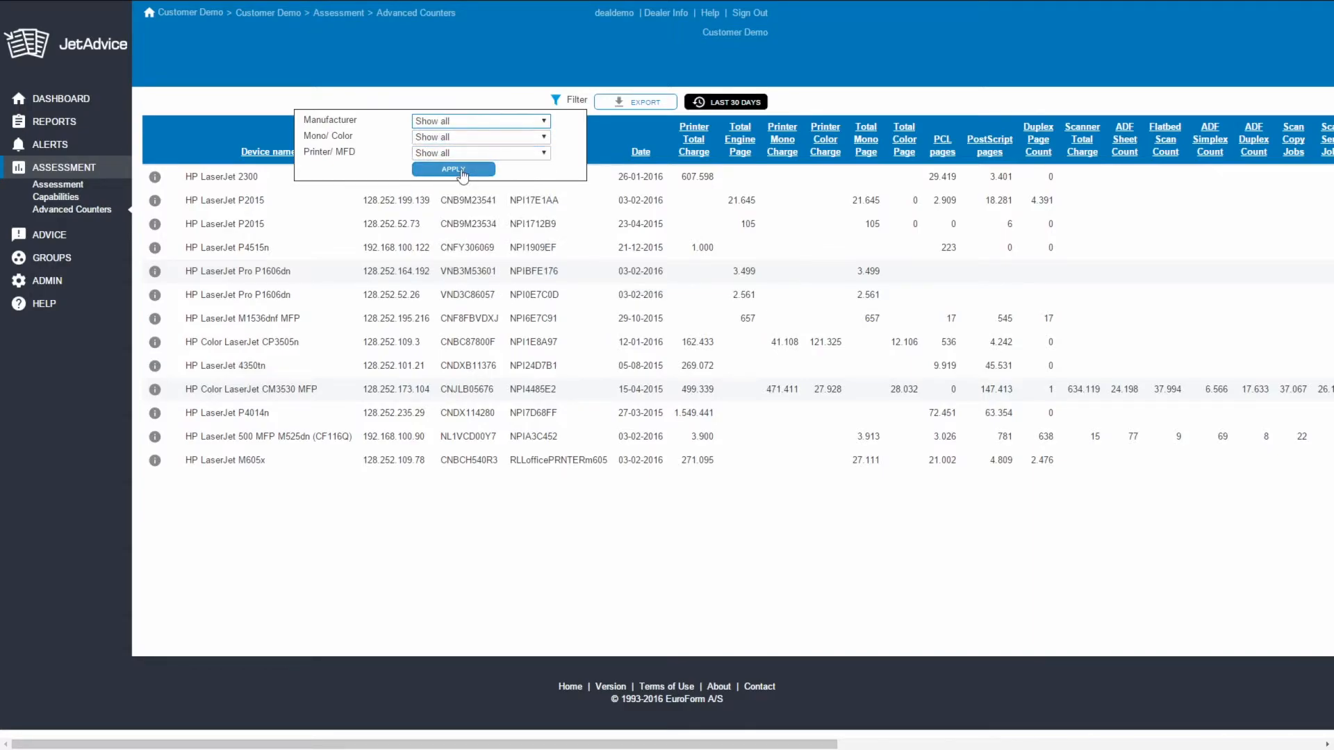
click(462, 171)
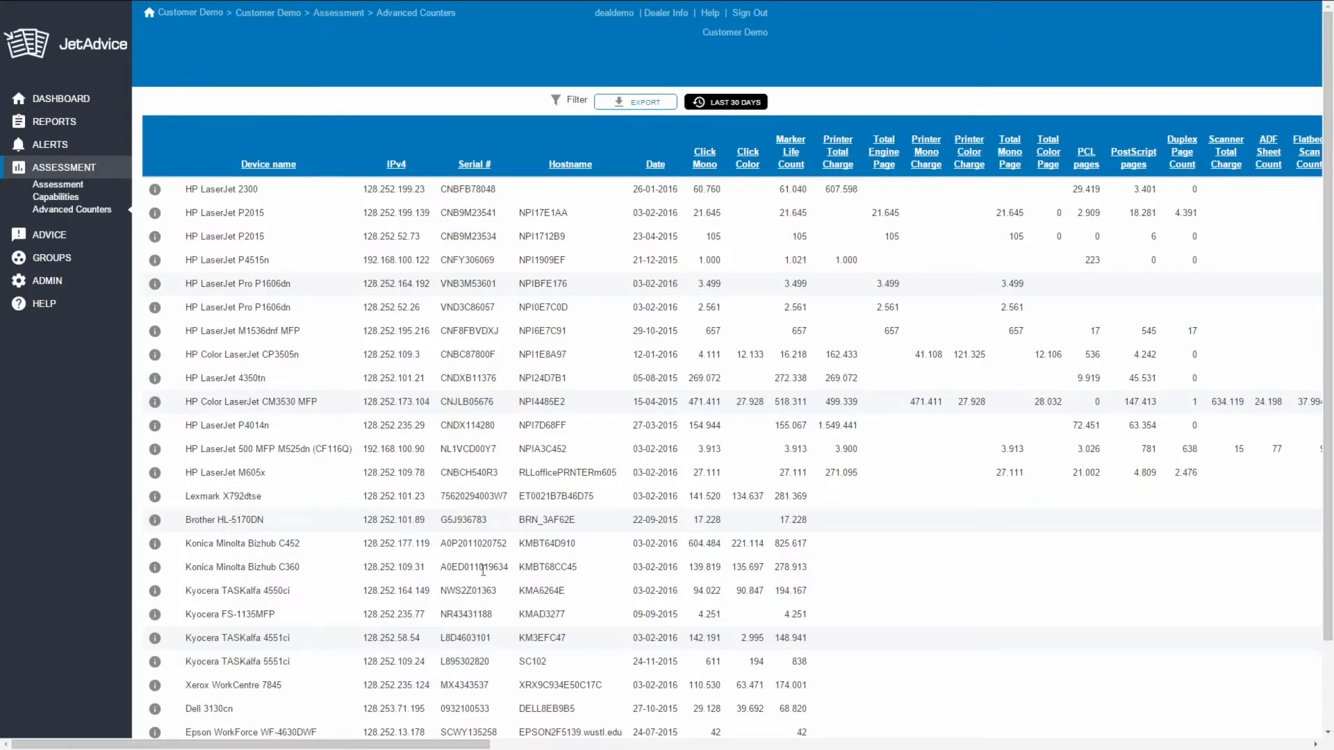
drag(483, 745, 288, 747)
- Open group management and view the owner scope and required view role of the On contract group
mouse_move(52, 267)
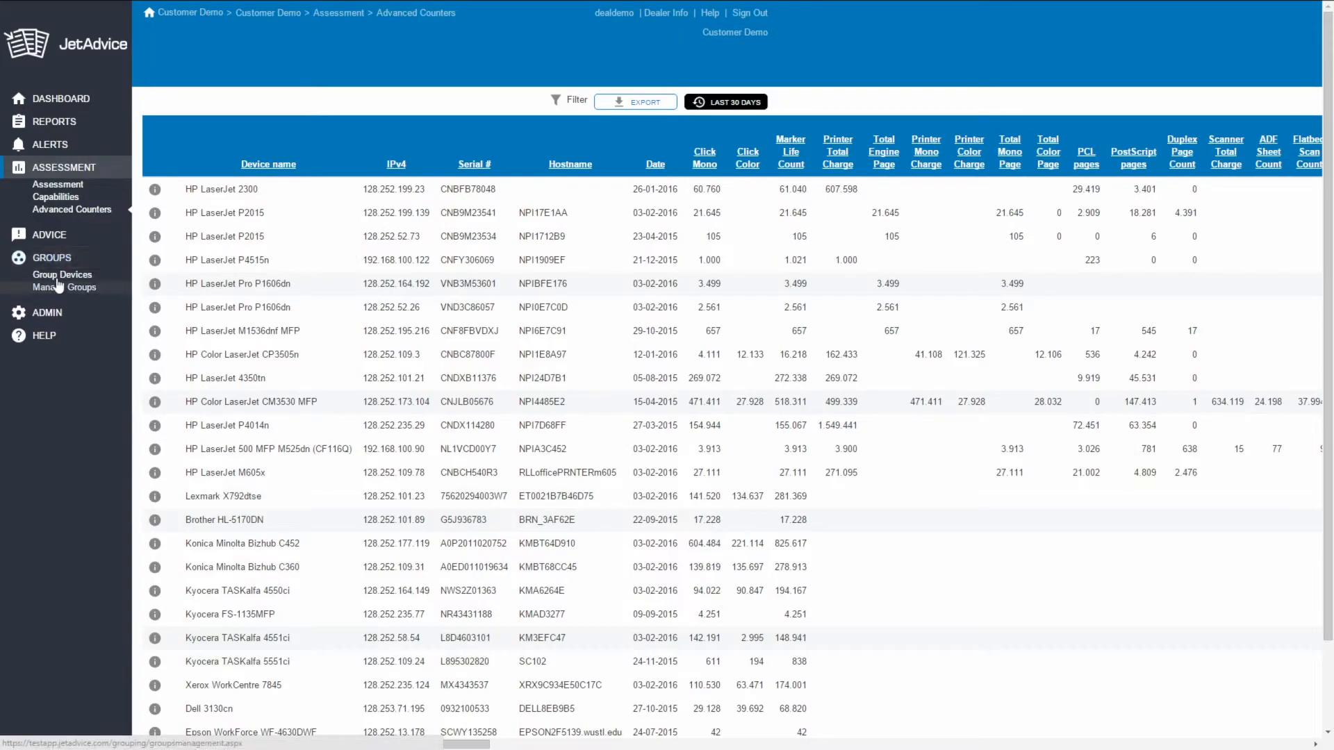
click(57, 292)
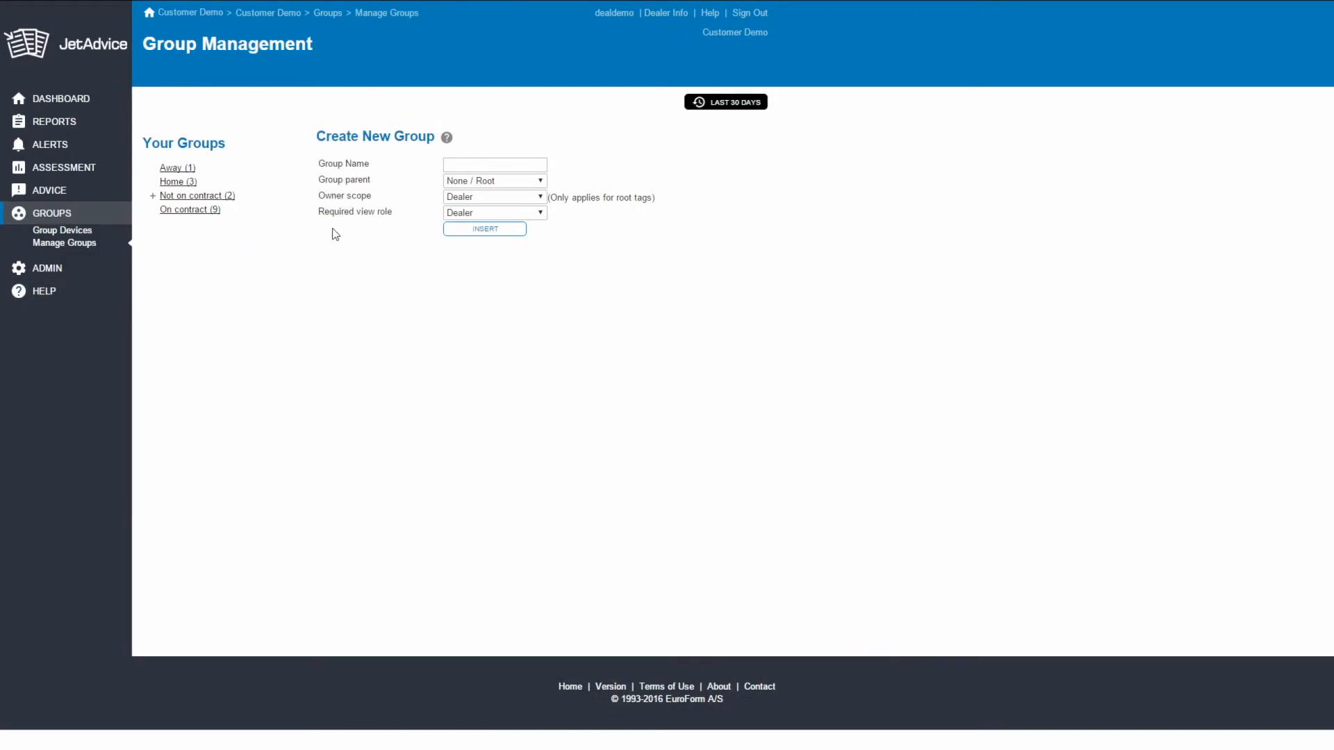
click(180, 217)
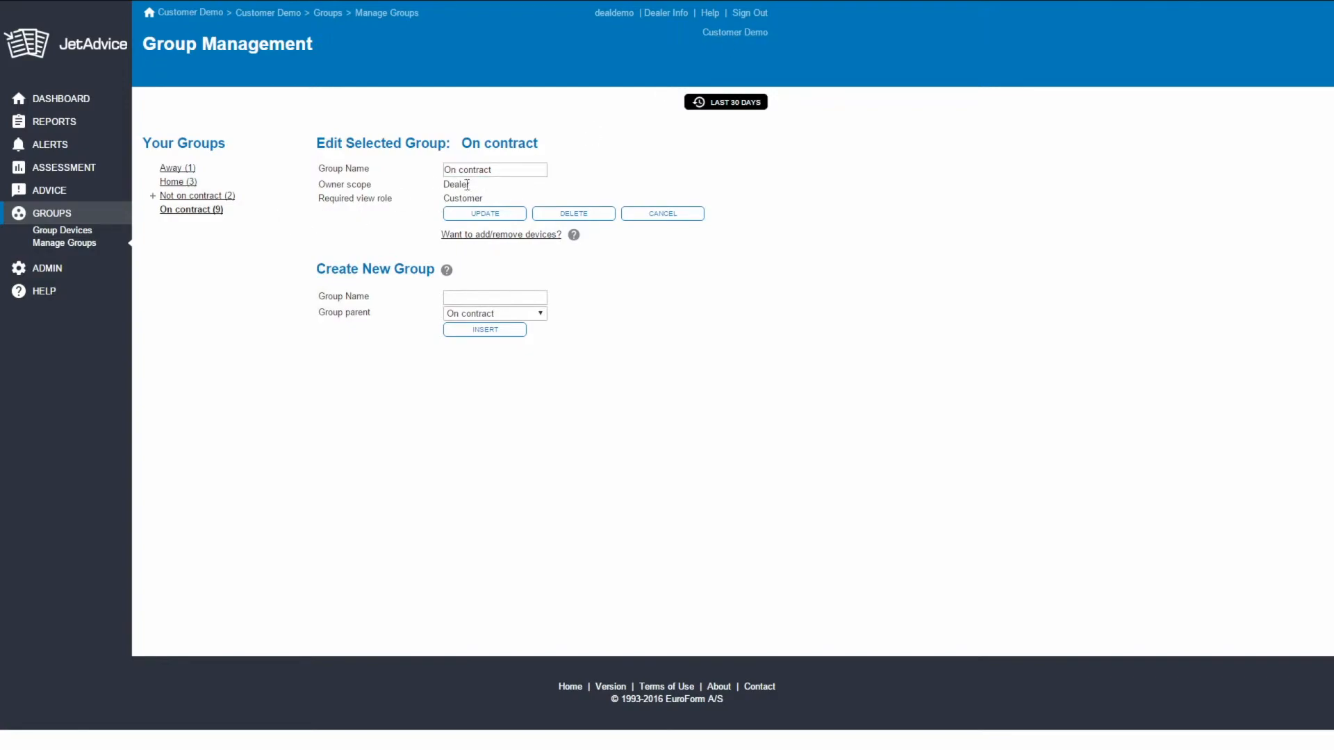
- Switch the current customer to Dealer Inc 2015
click(735, 37)
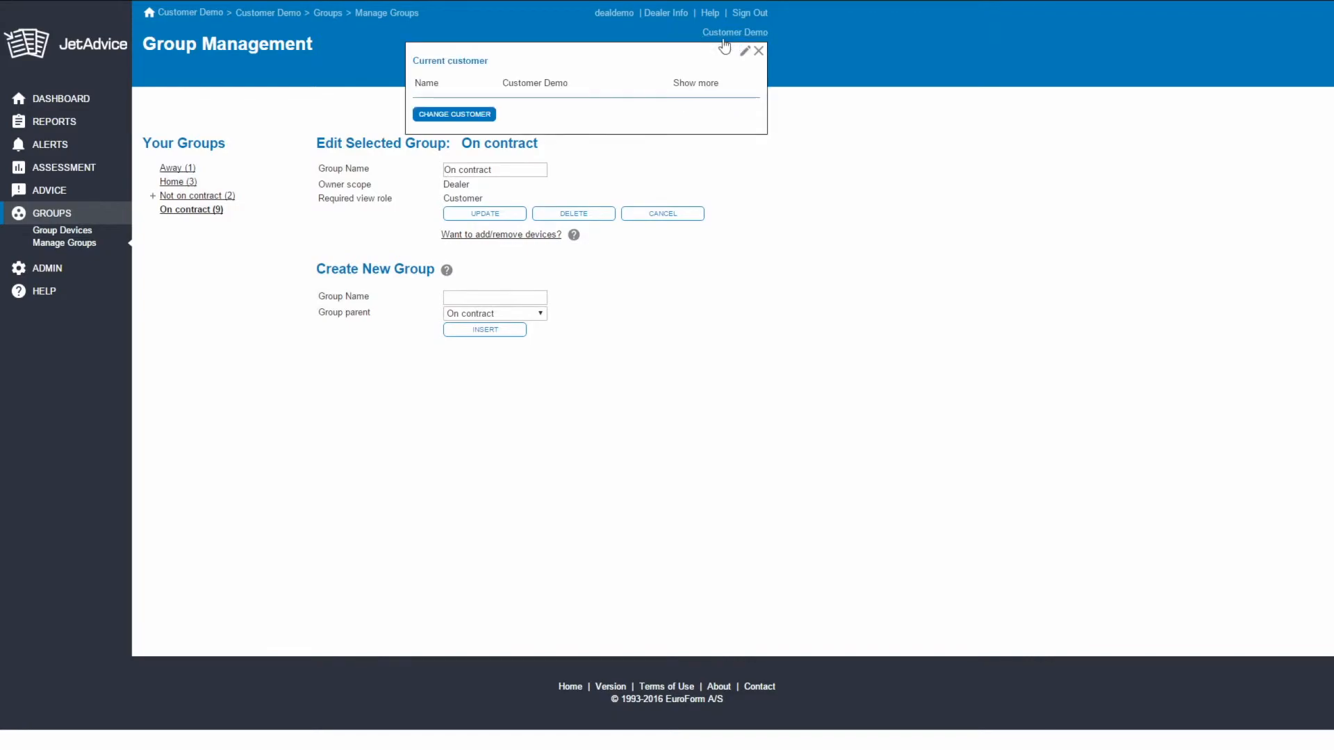
click(463, 118)
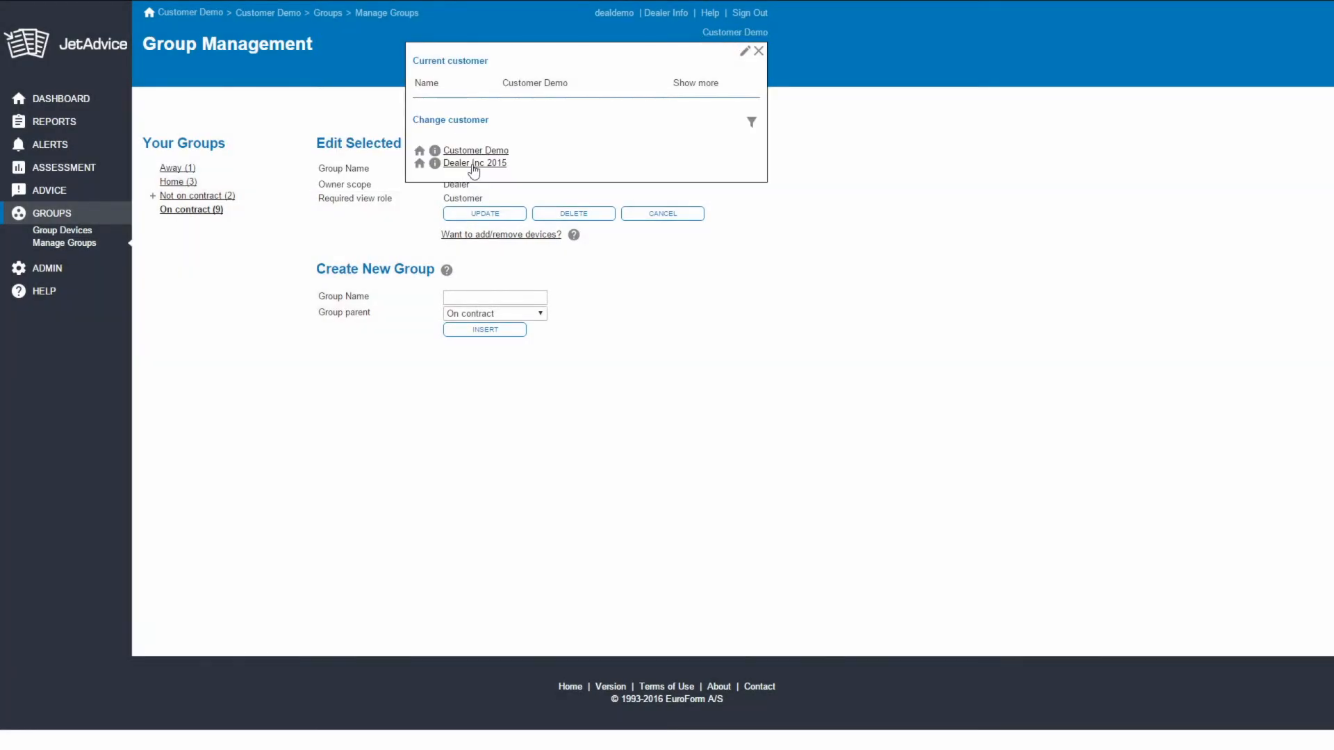
click(473, 164)
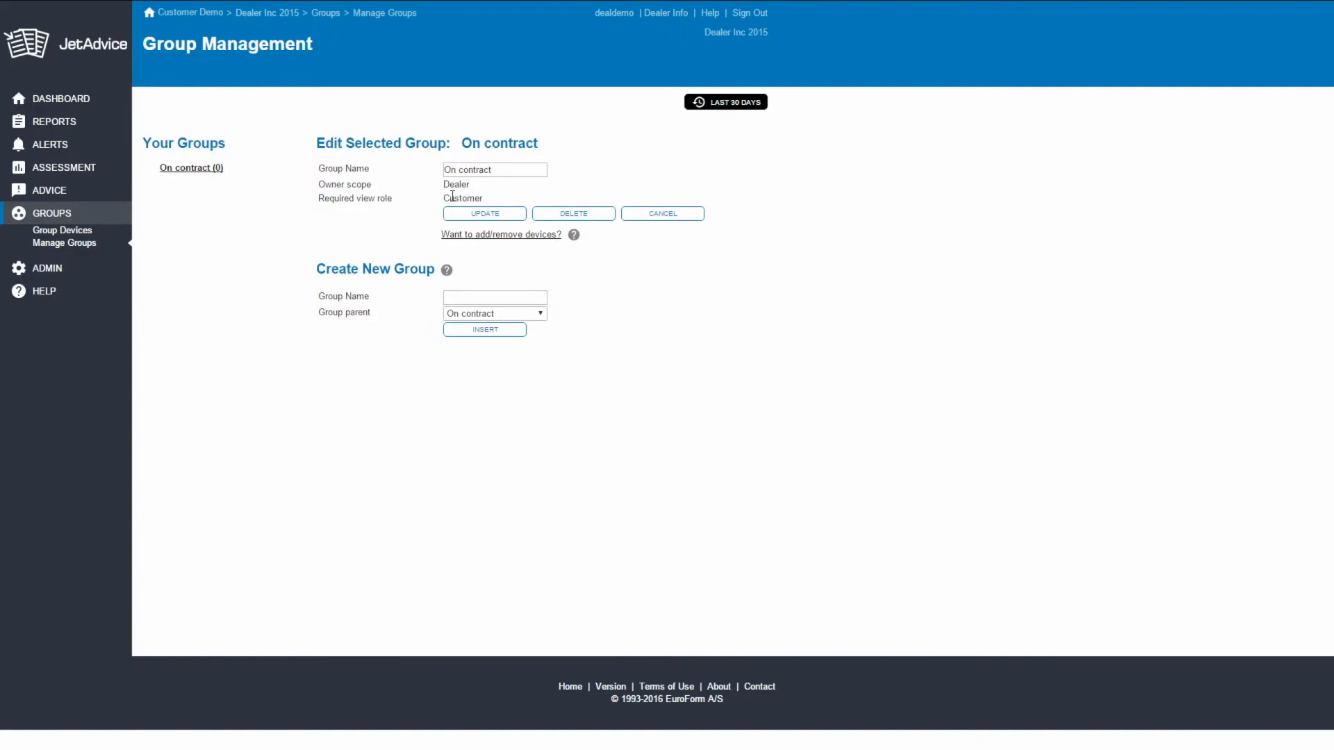
- Open the account users administration and view the form for inviting a new user
click(75, 275)
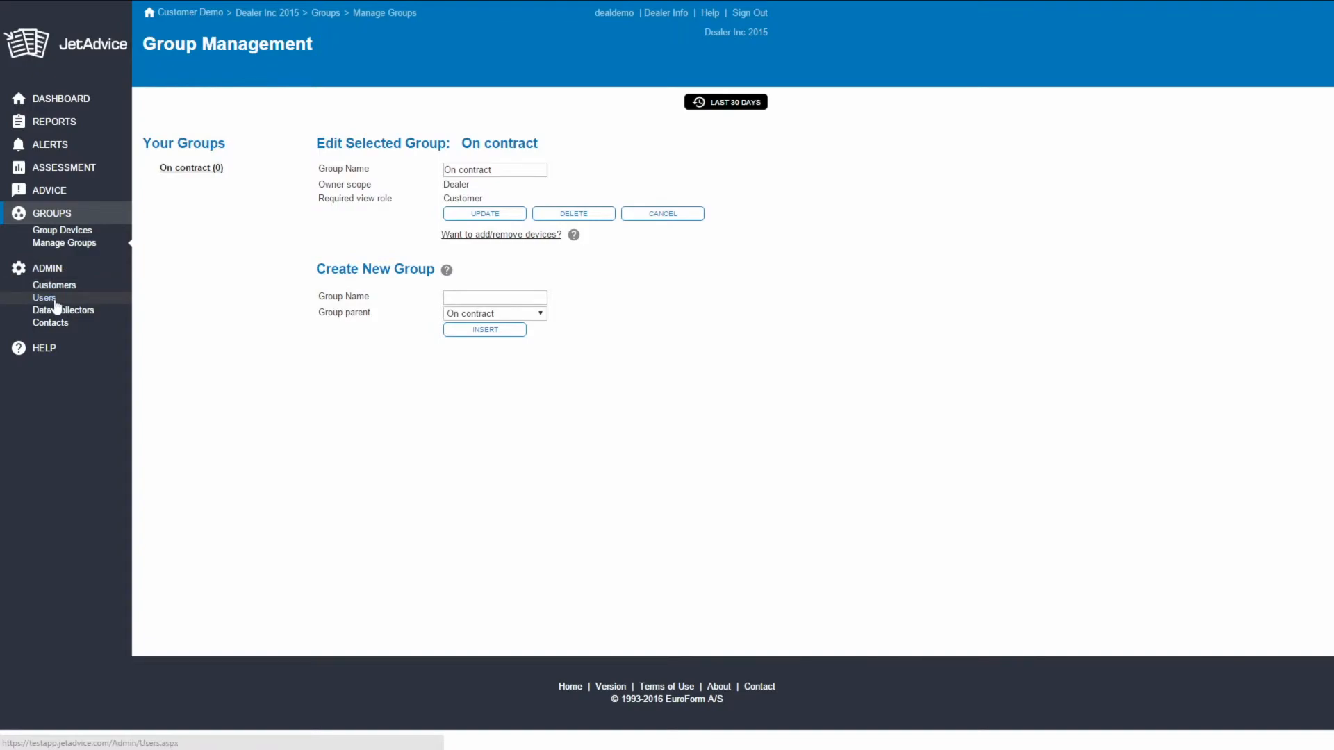
click(55, 300)
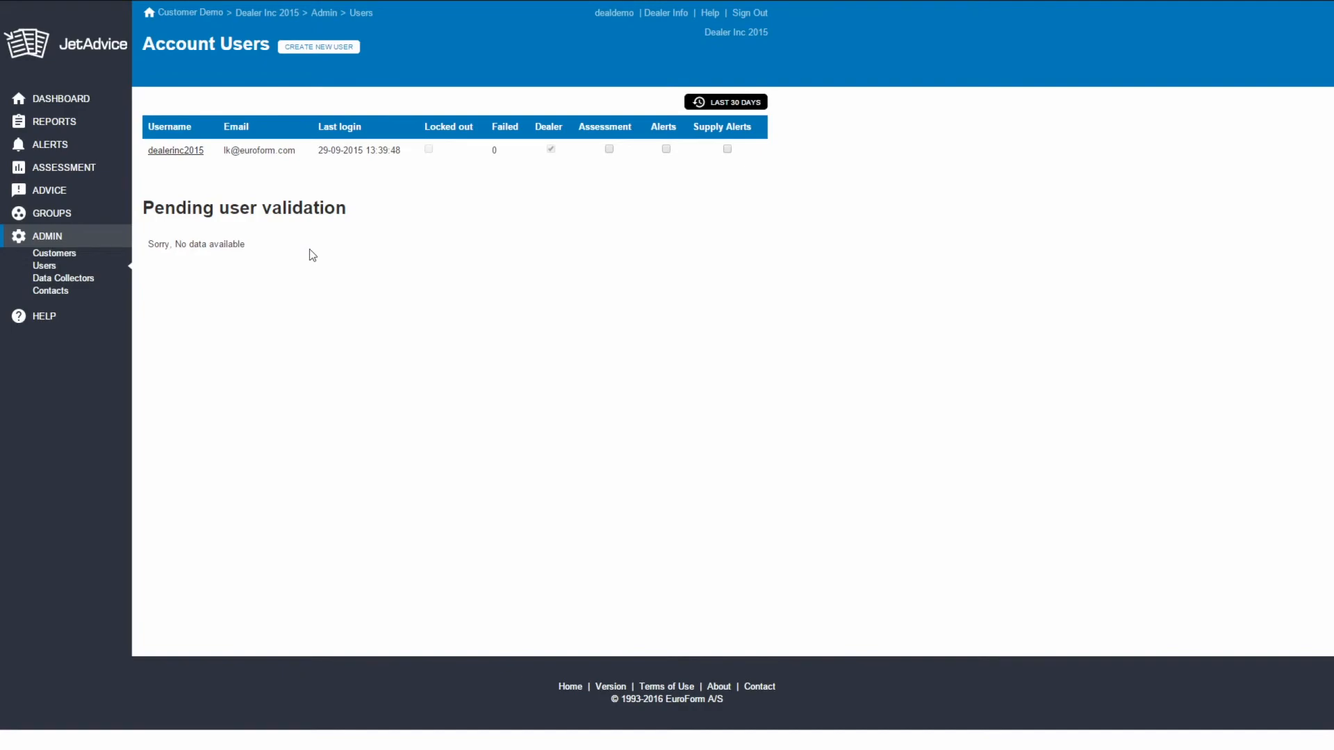
click(310, 50)
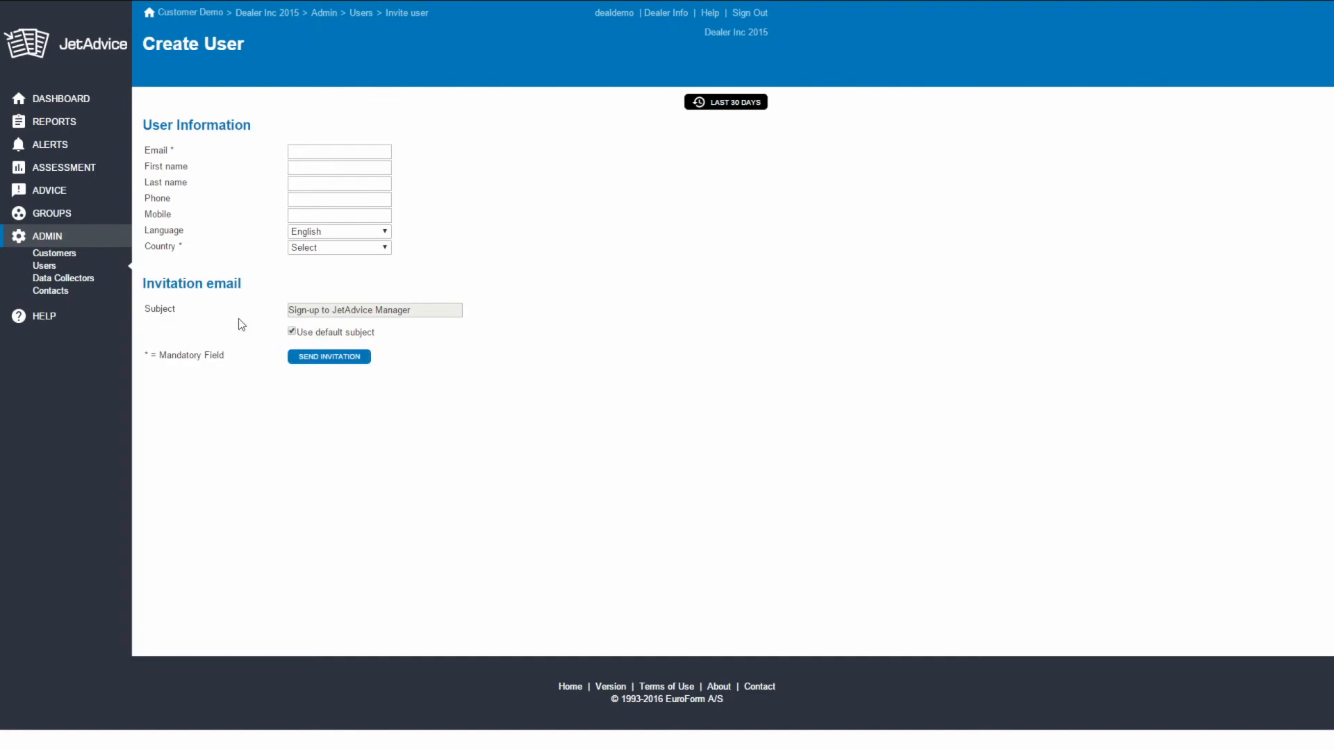
- Open the FAQ in the help section and show its Top 10 questions
click(57, 325)
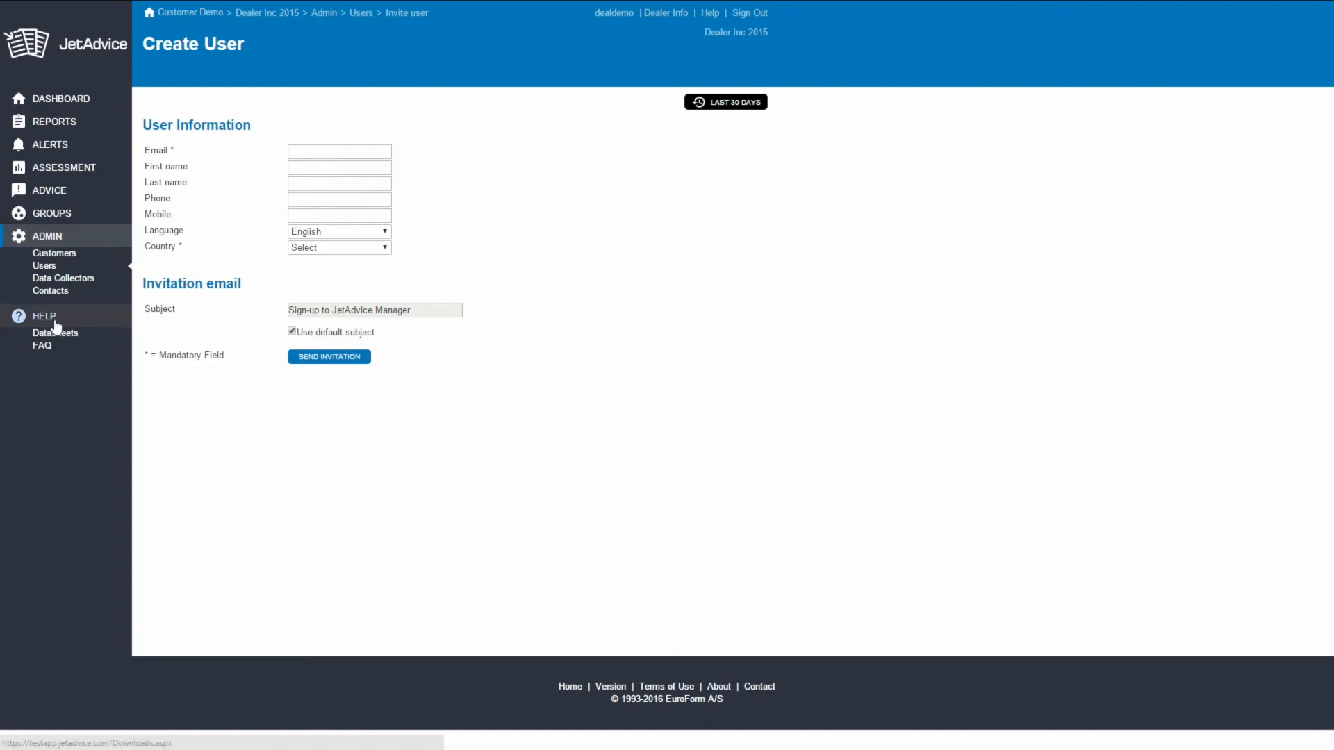
click(55, 349)
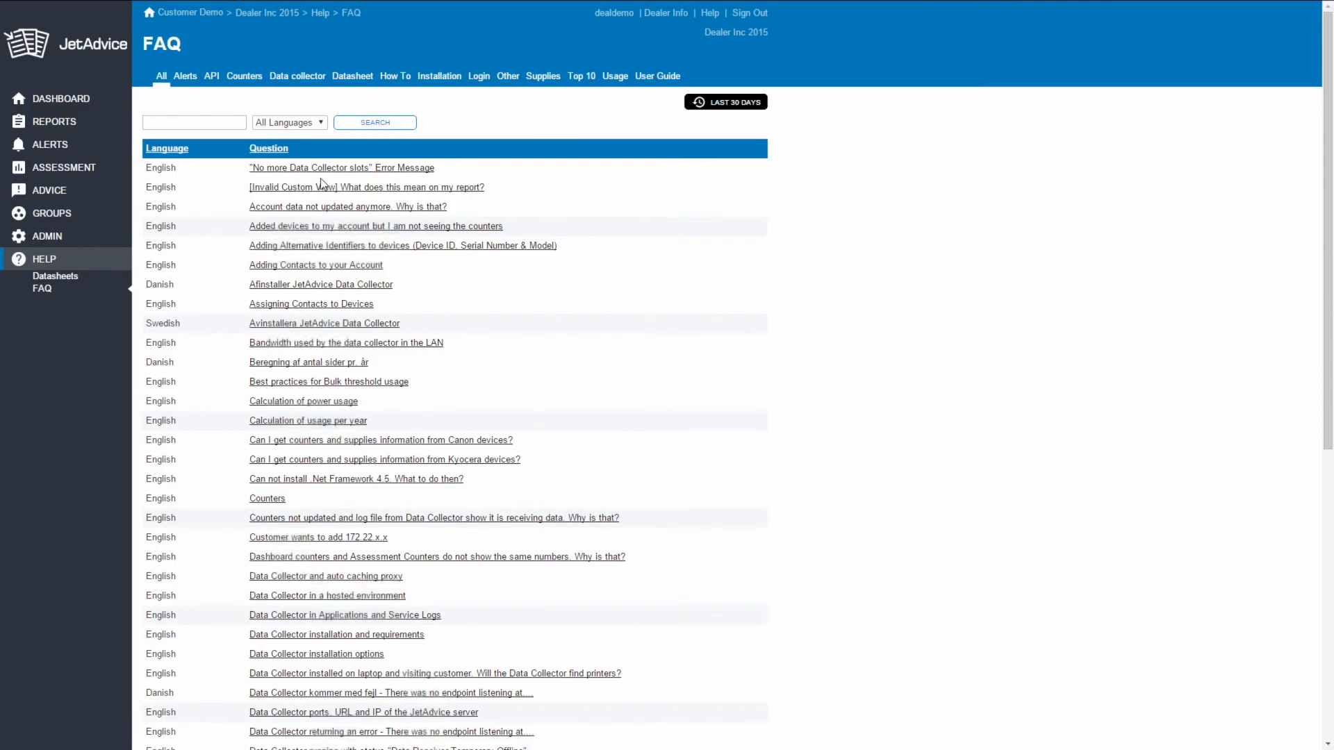
click(585, 81)
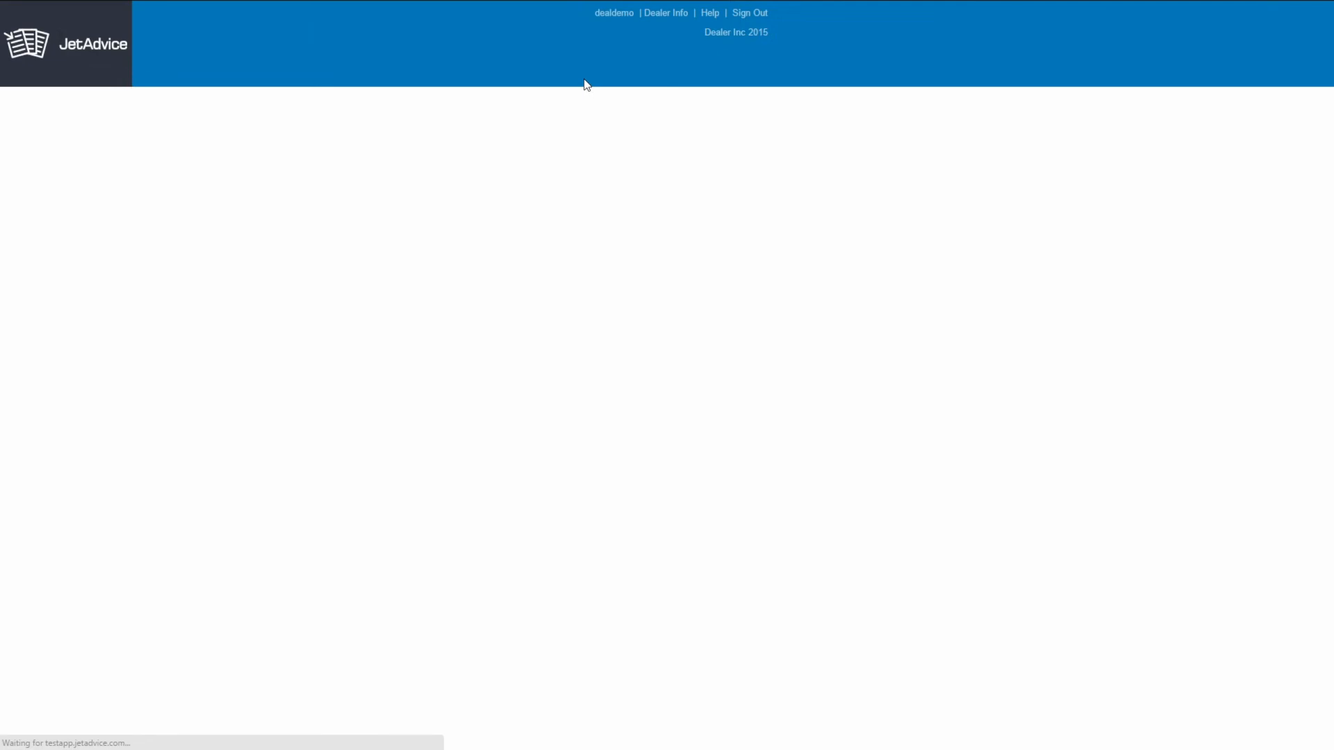